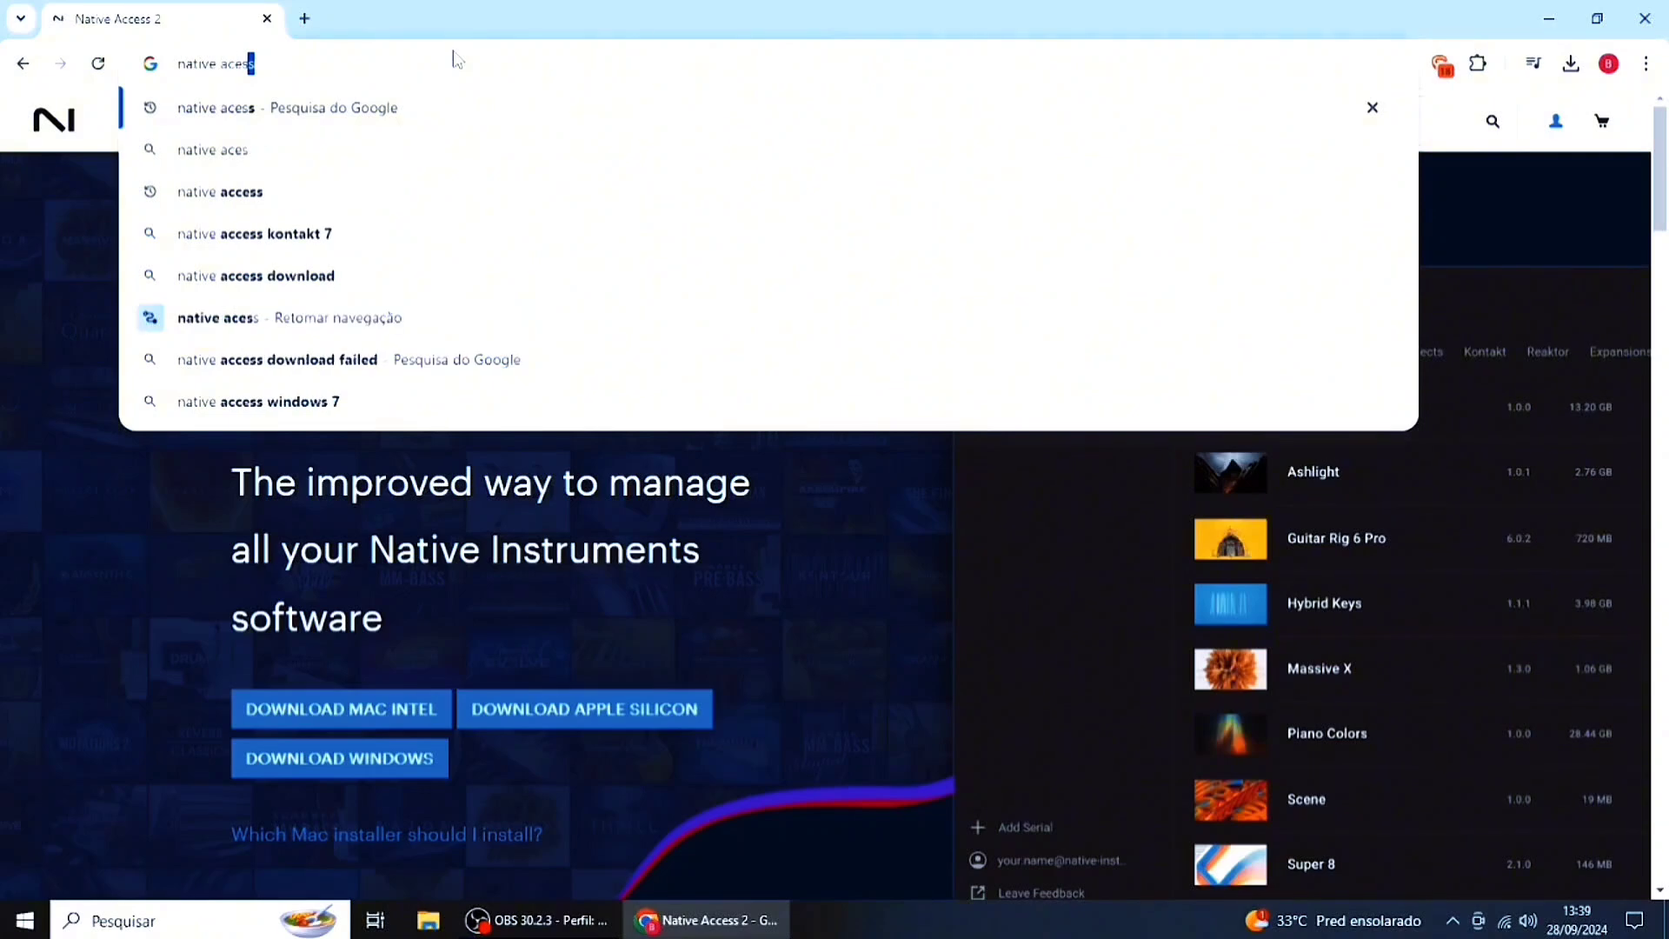
# Find the Native Access 2 page through a web search, then download the Windows installer and launch it
pyautogui.press('Return')
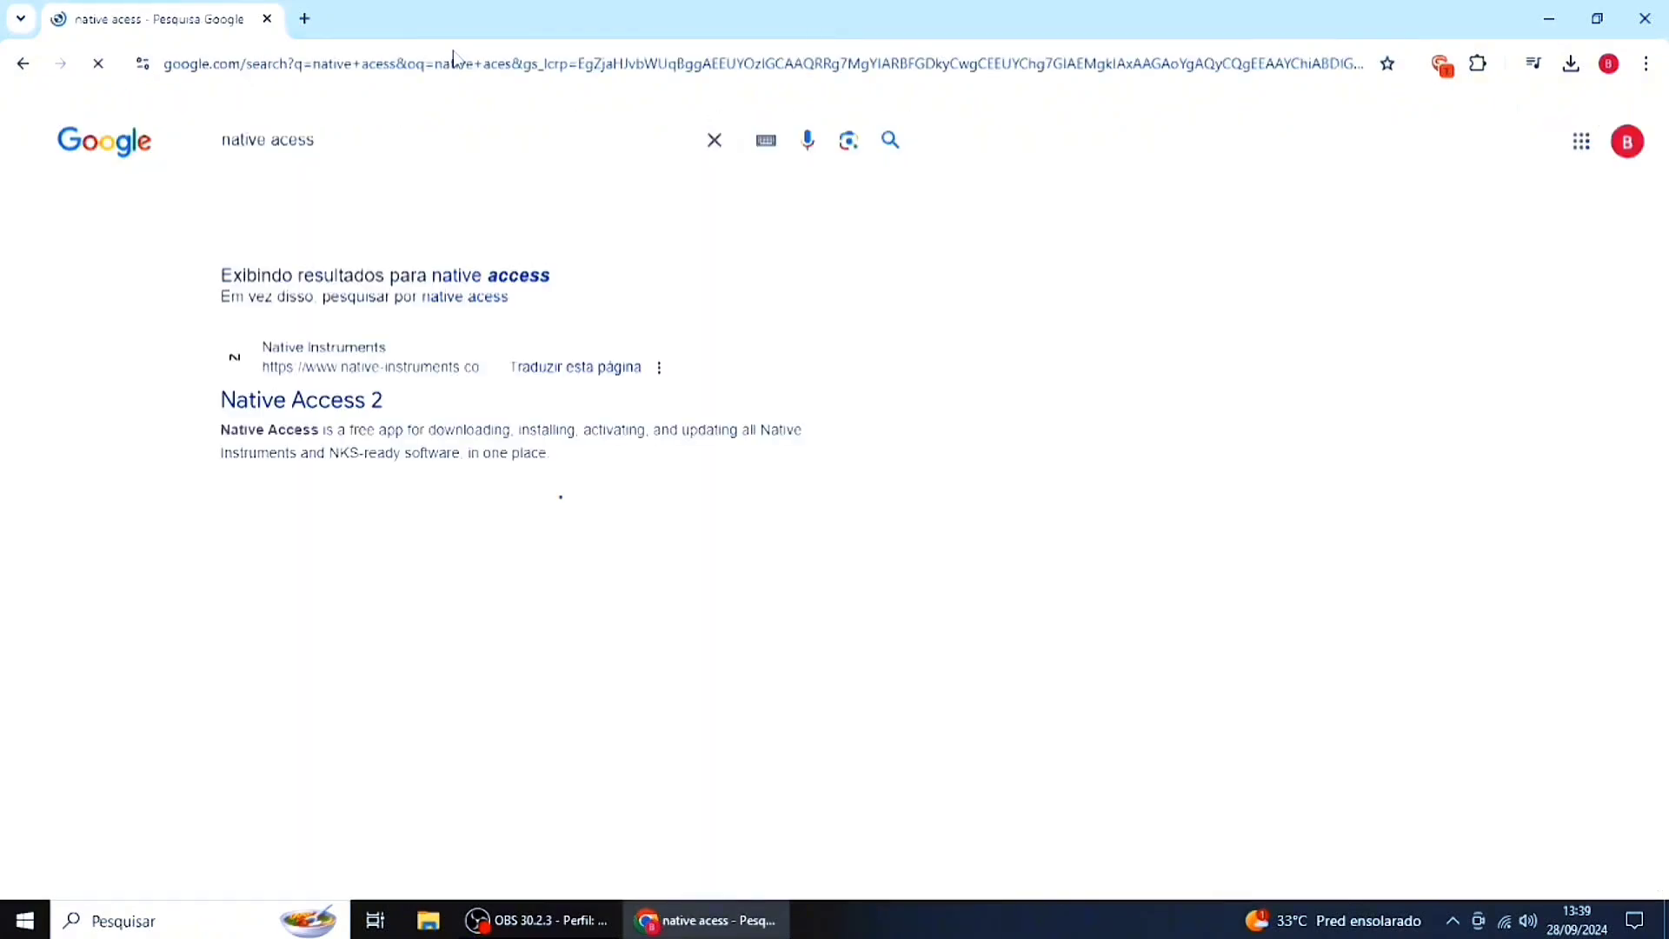
pyautogui.click(254, 407)
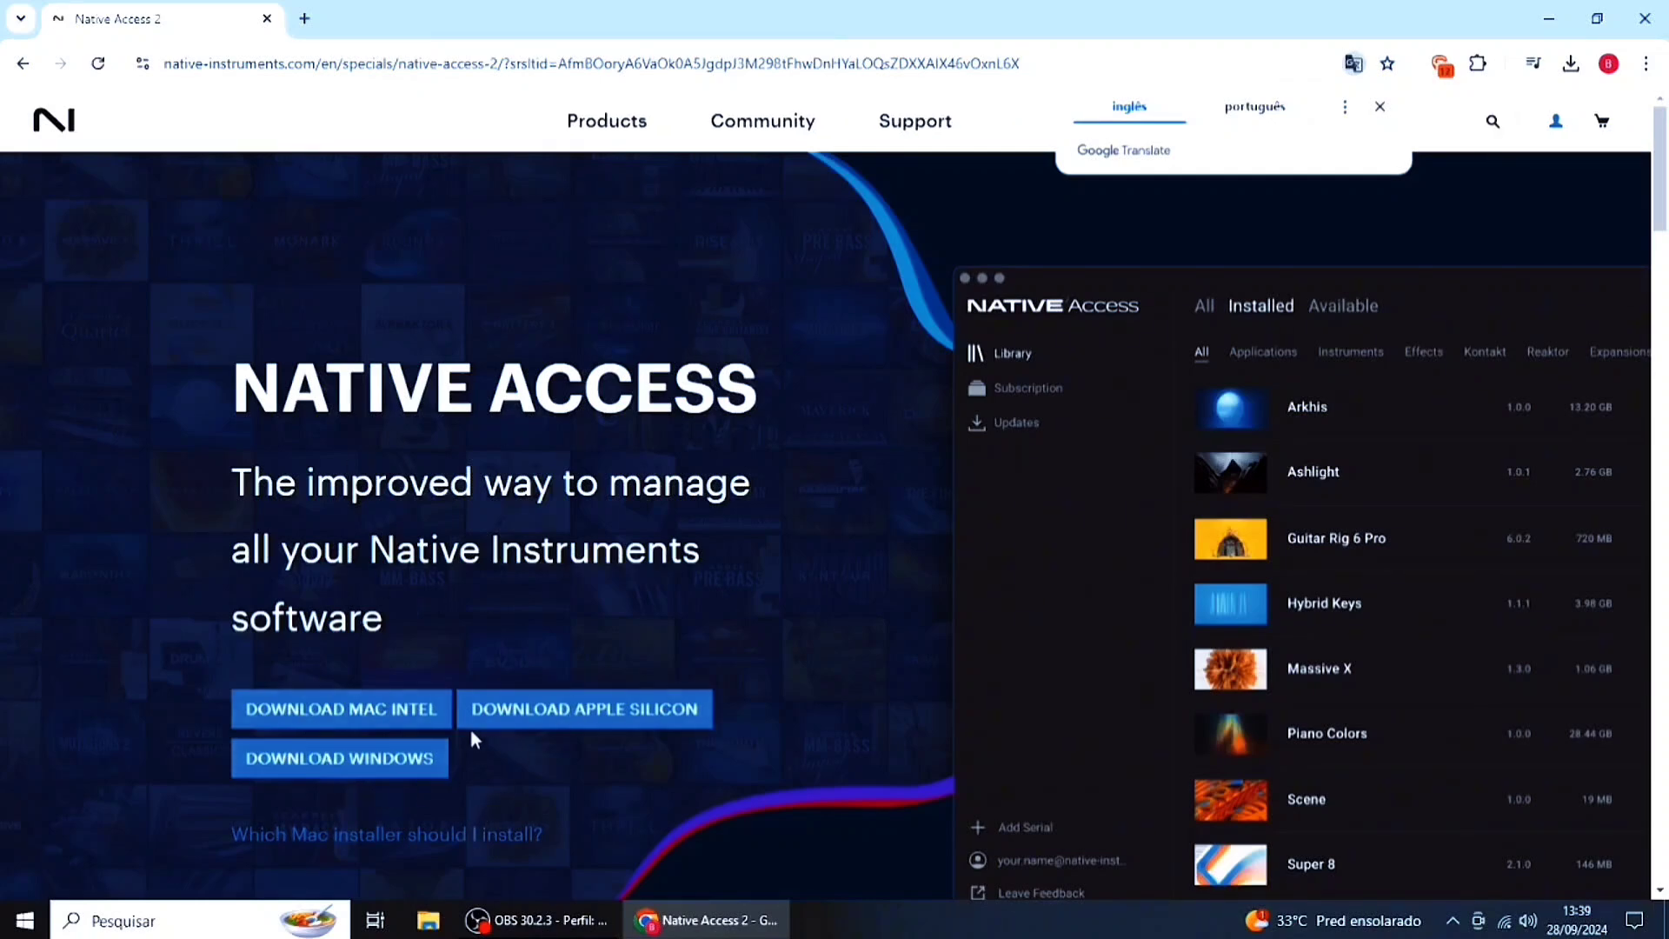
pyautogui.click(370, 776)
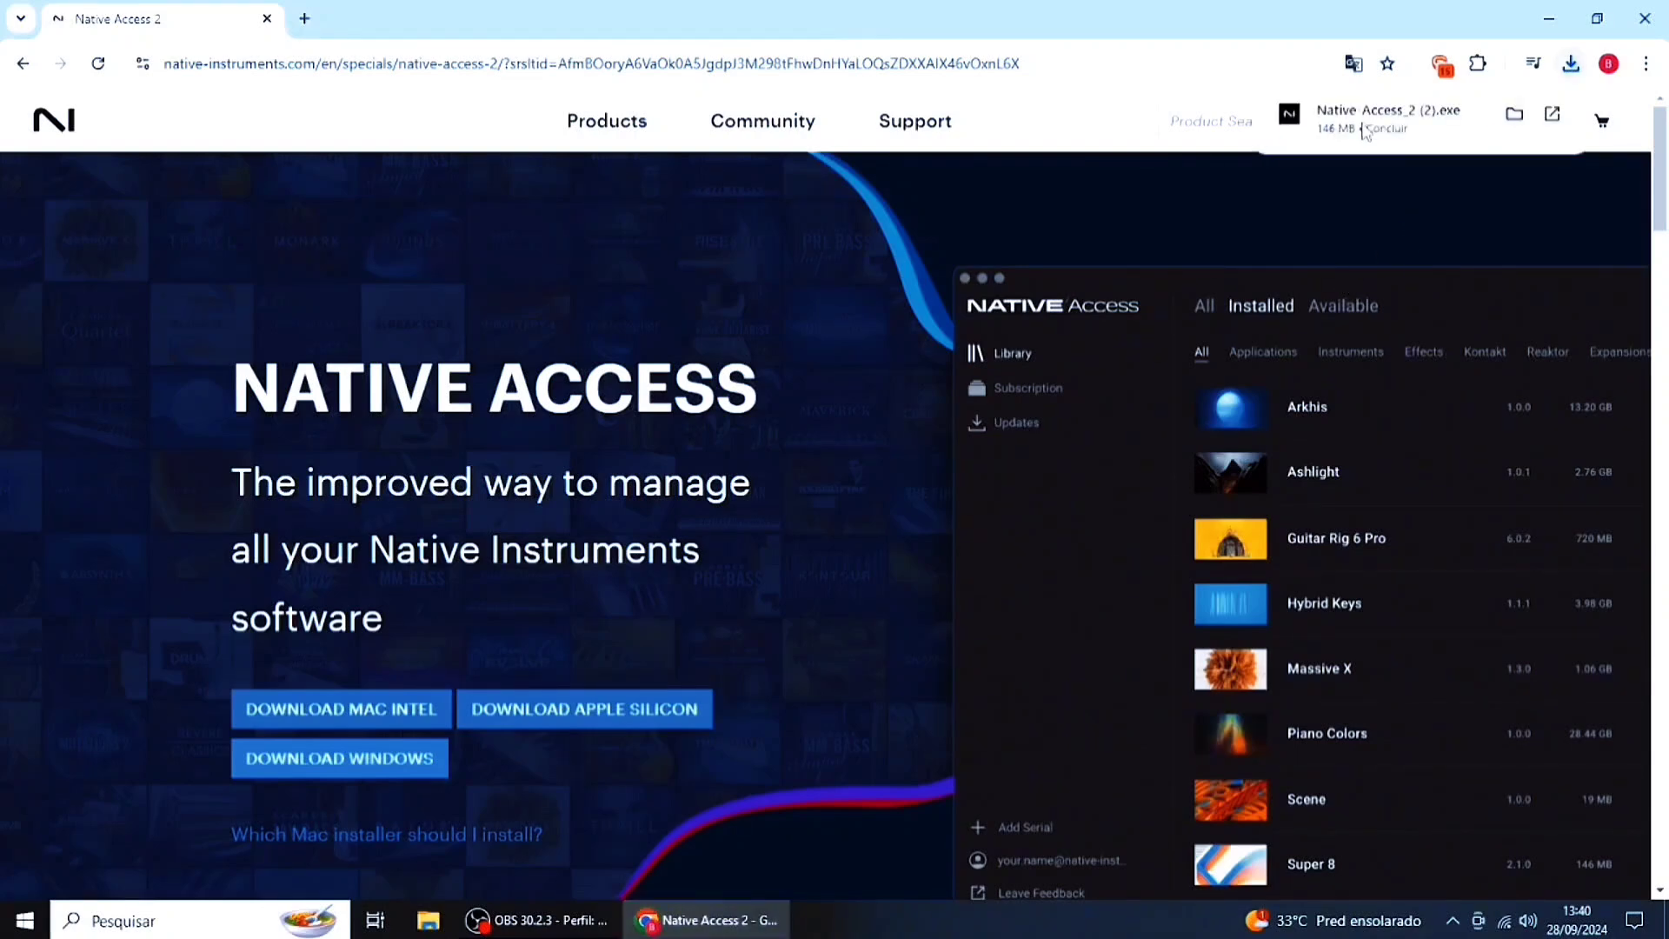
pyautogui.click(1364, 130)
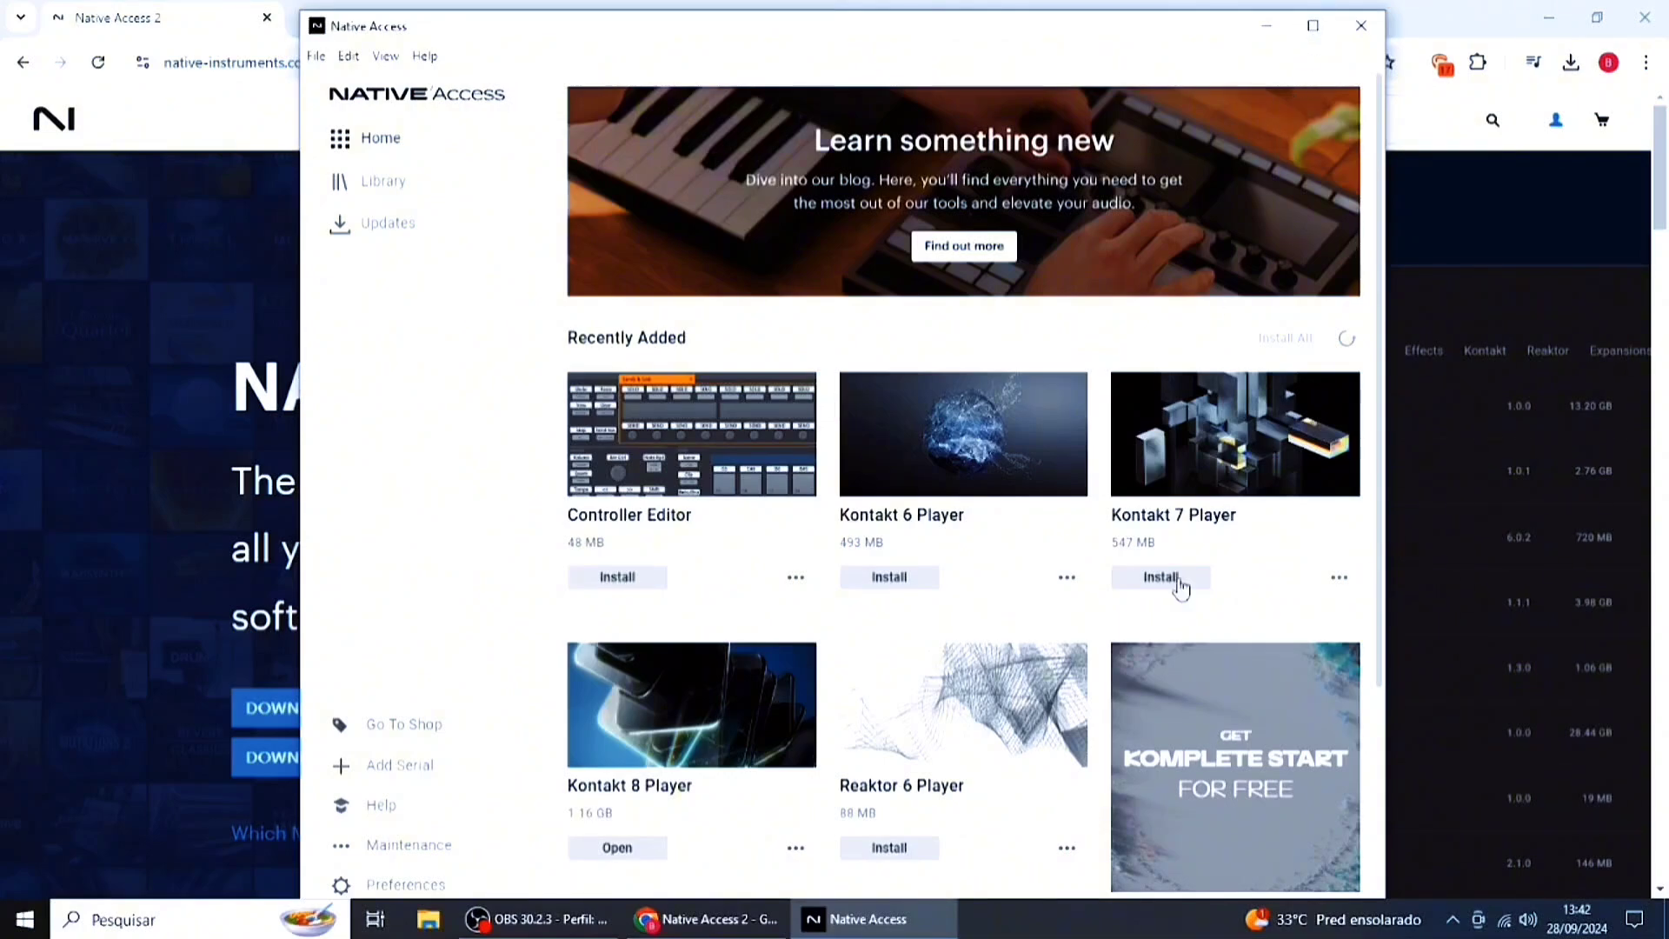
# Enlarge the Native Access window to review the Recently Added products, and minimize it
pyautogui.click(1313, 26)
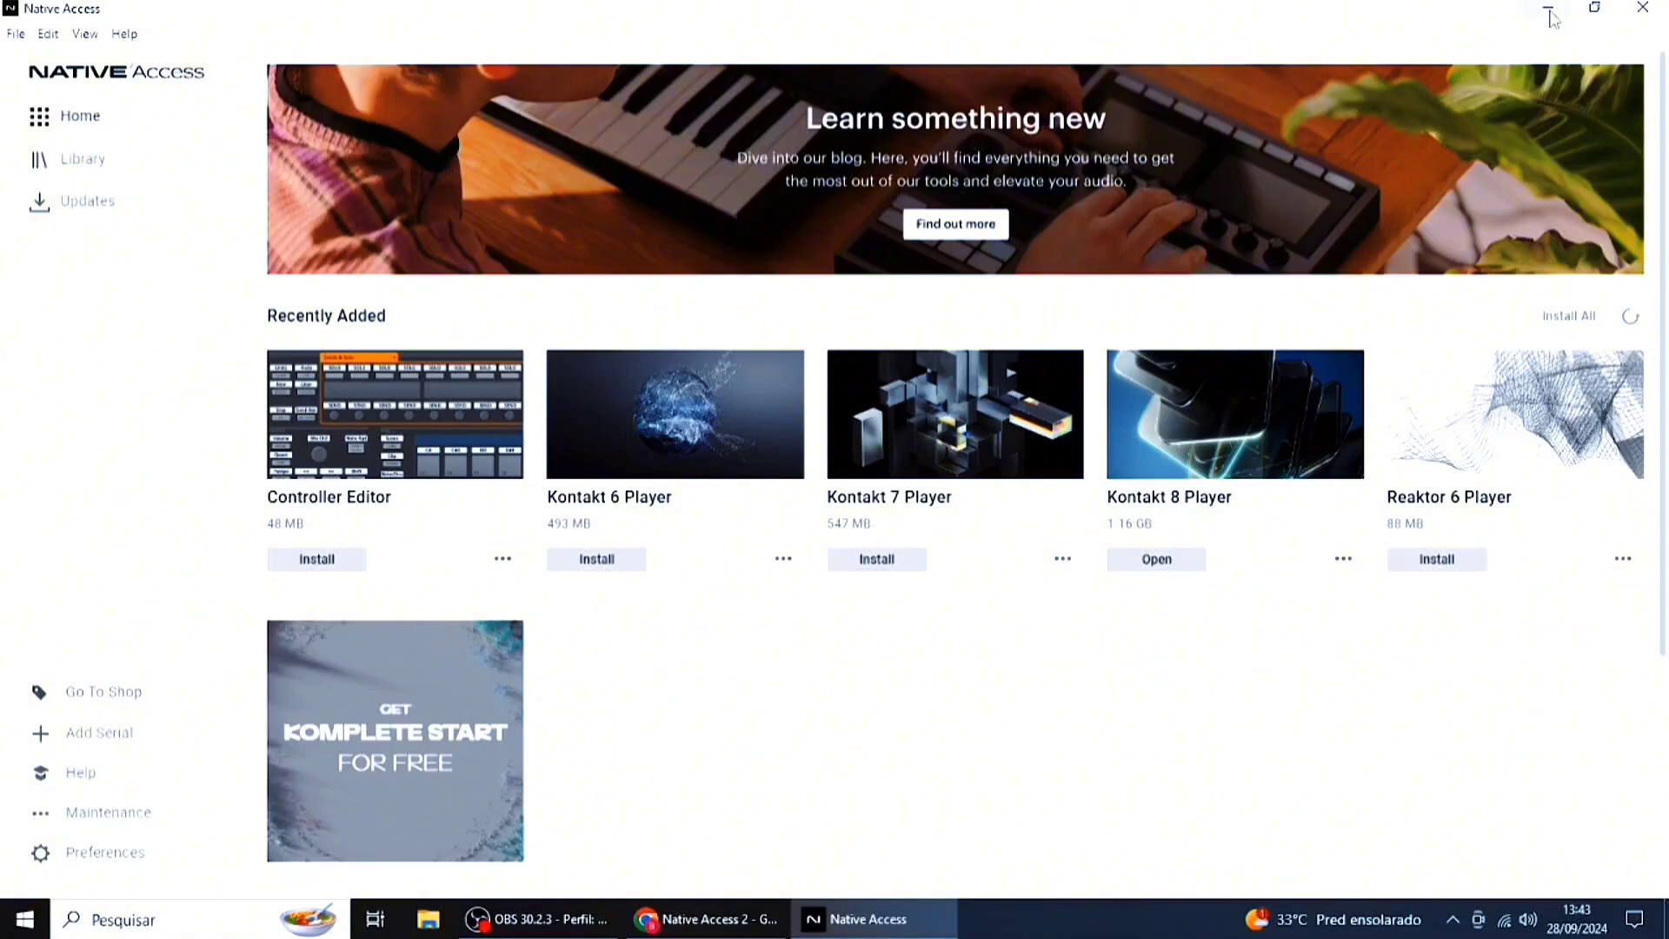
pyautogui.click(1549, 12)
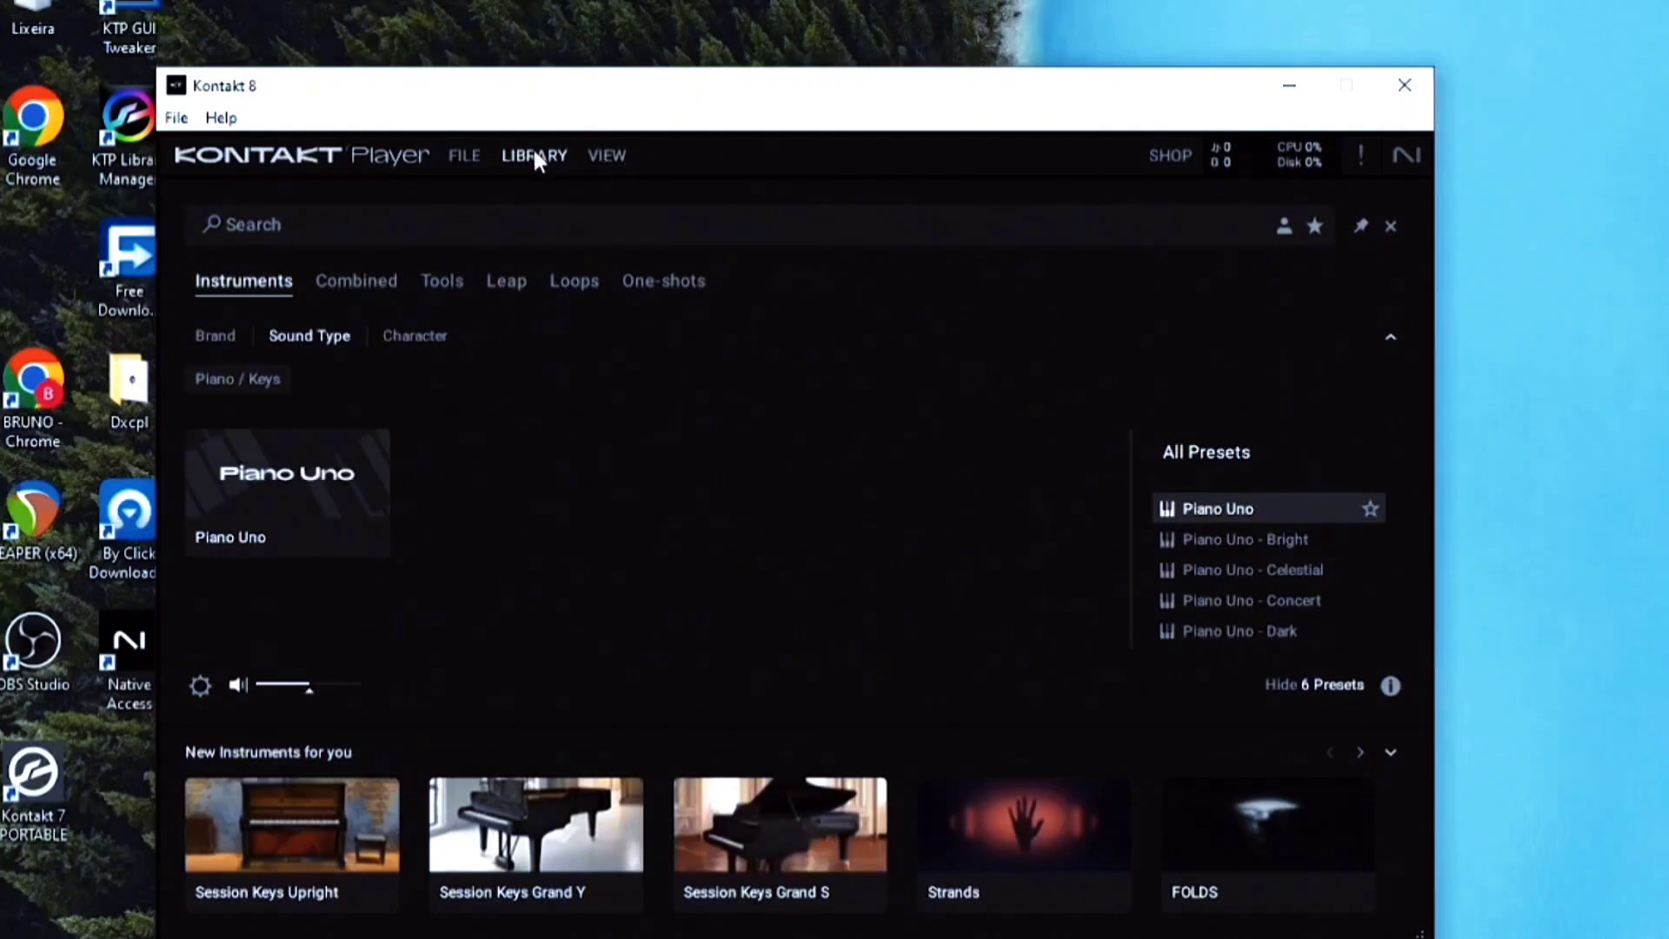
# Leave the full-size library browser and load the Piano Uno preset from the Piano Uno product
pyautogui.click(533, 155)
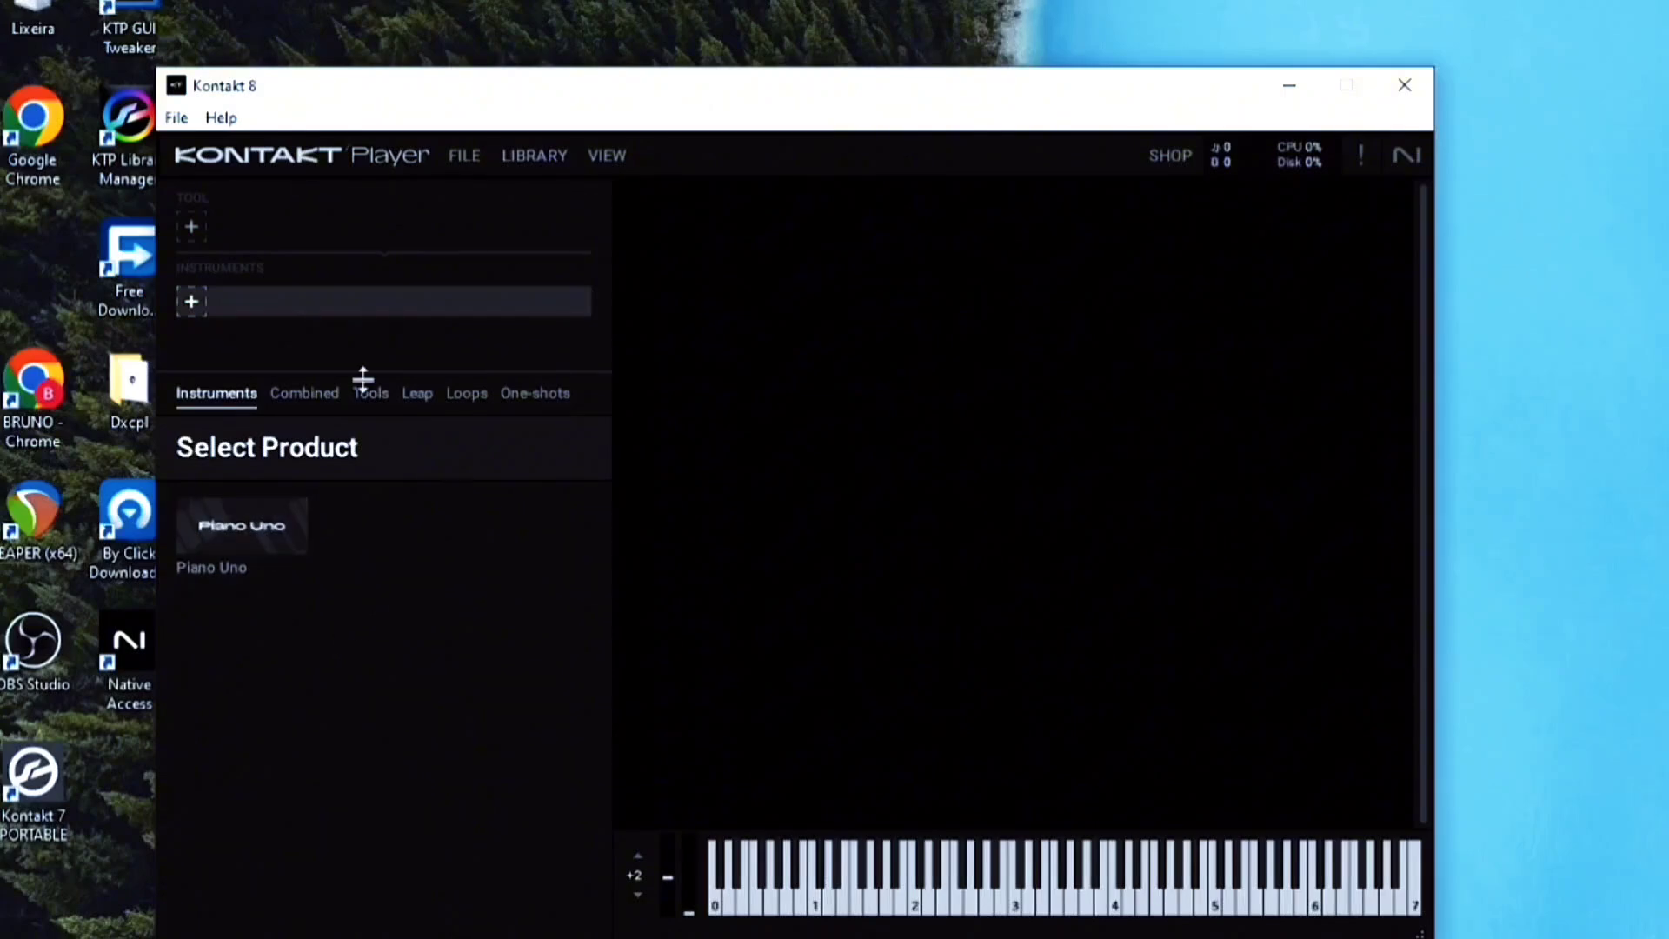
pyautogui.click(240, 521)
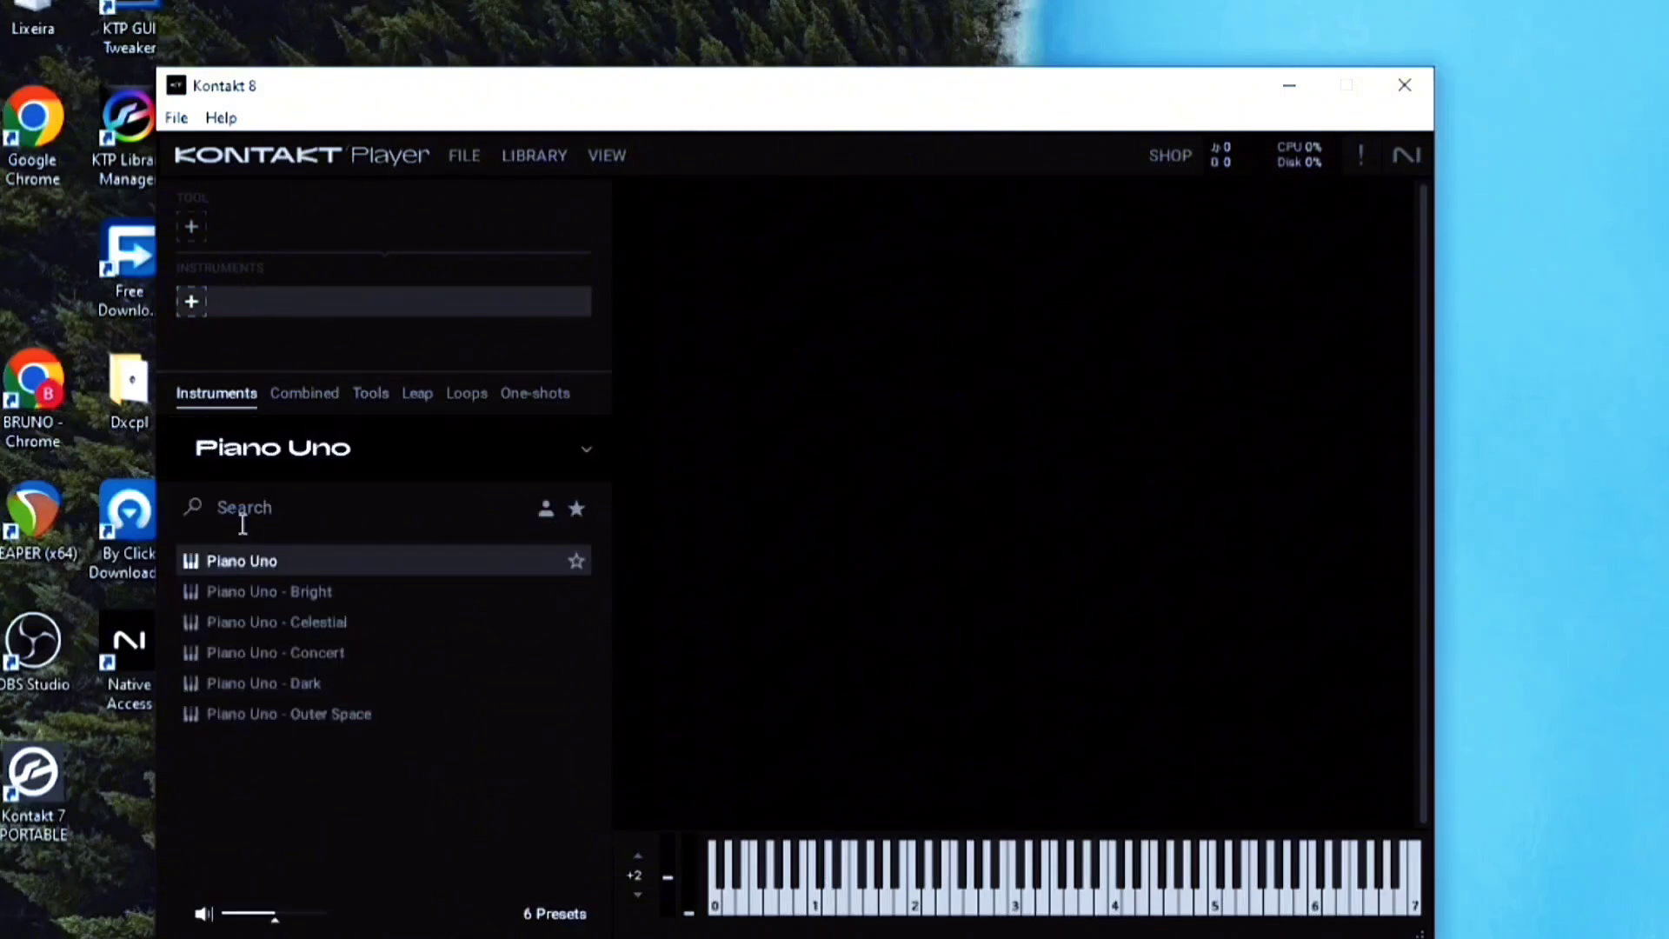
pyautogui.click(250, 586)
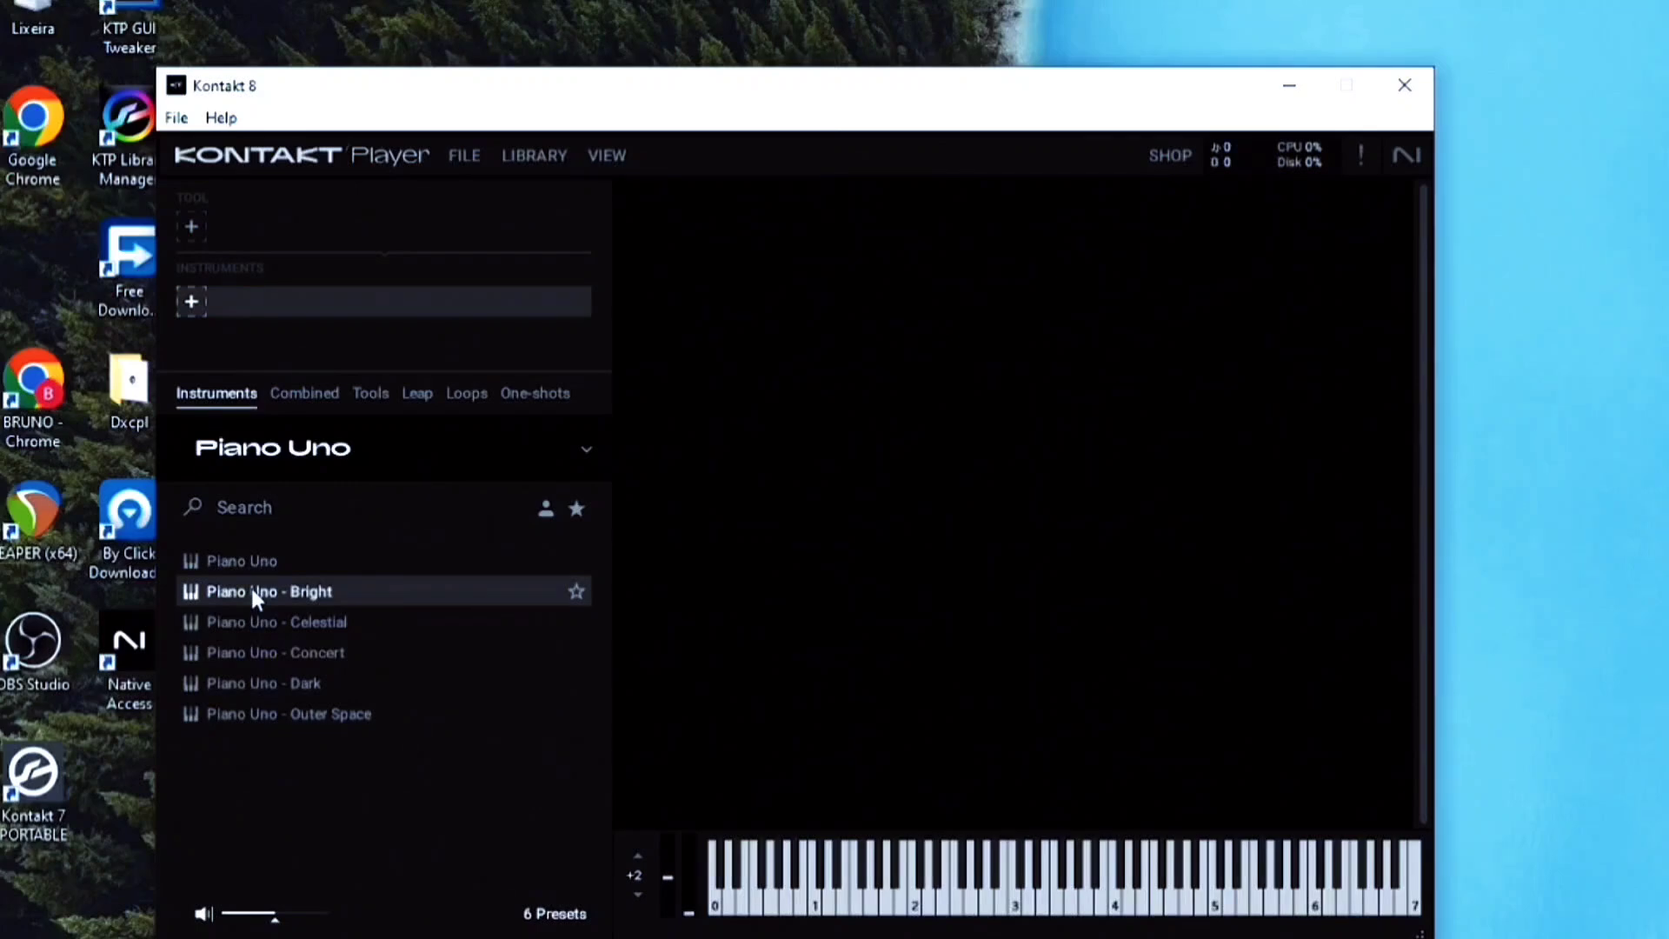
pyautogui.doubleClick(247, 592)
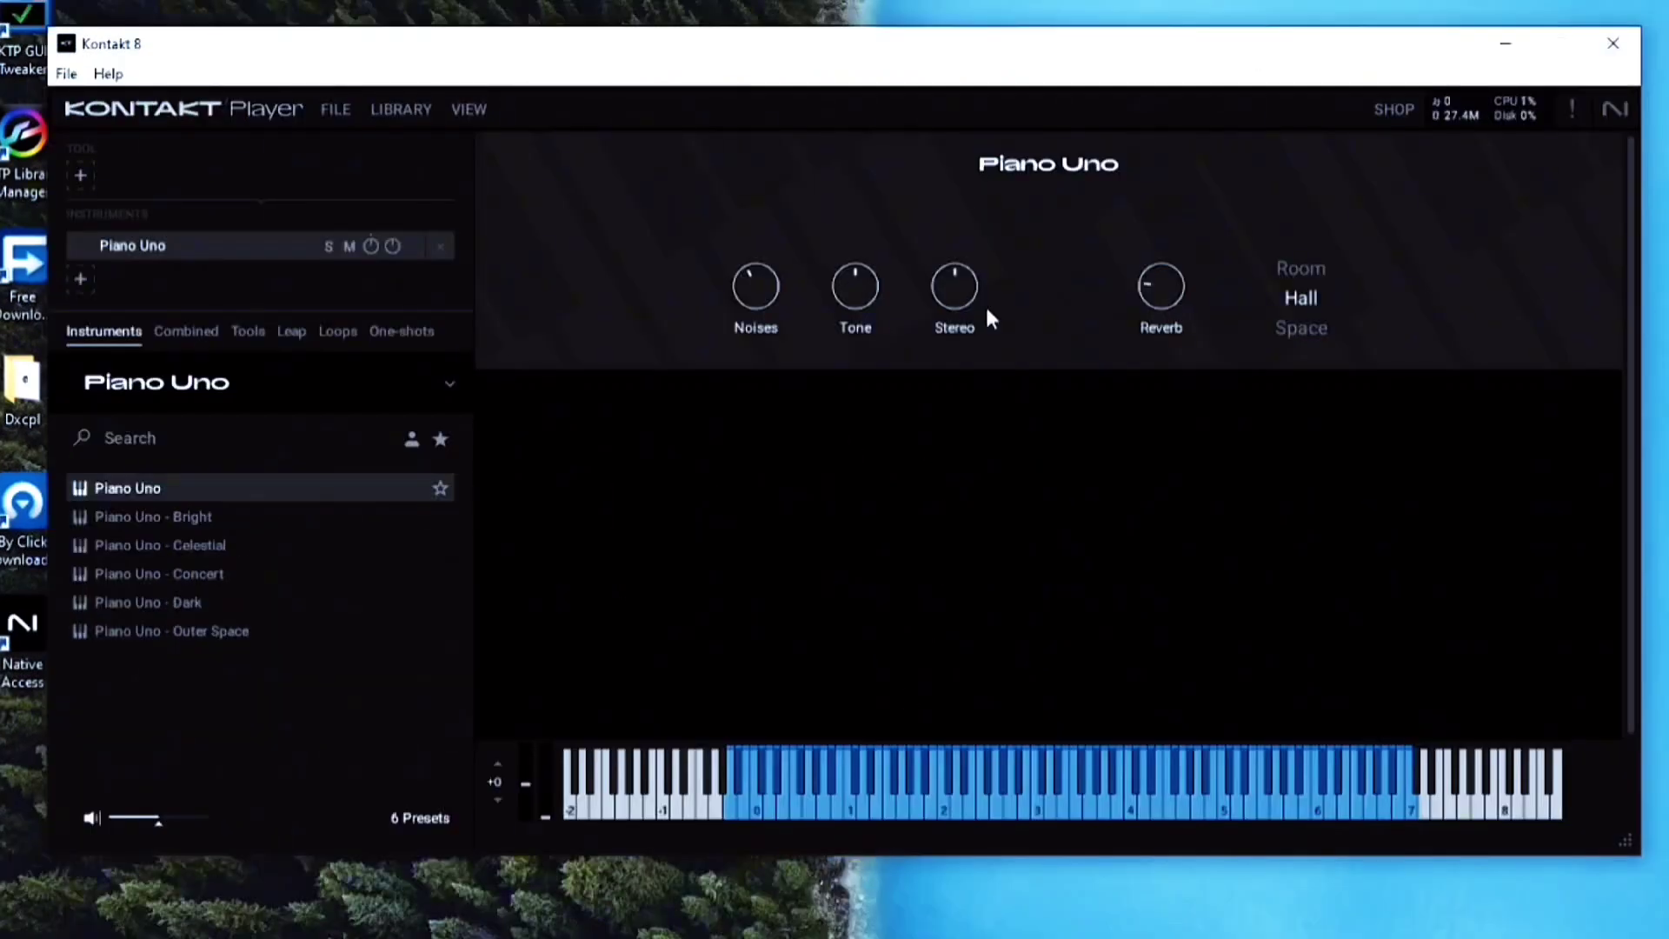
# Play three test notes on the on-screen keyboard to audition the Piano Uno preset
pyautogui.click(983, 804)
pyautogui.click(1058, 816)
pyautogui.click(902, 805)
# Load the Piano Uno - Bright preset and audition it with a few notes on the on-screen keyboard
pyautogui.click(144, 522)
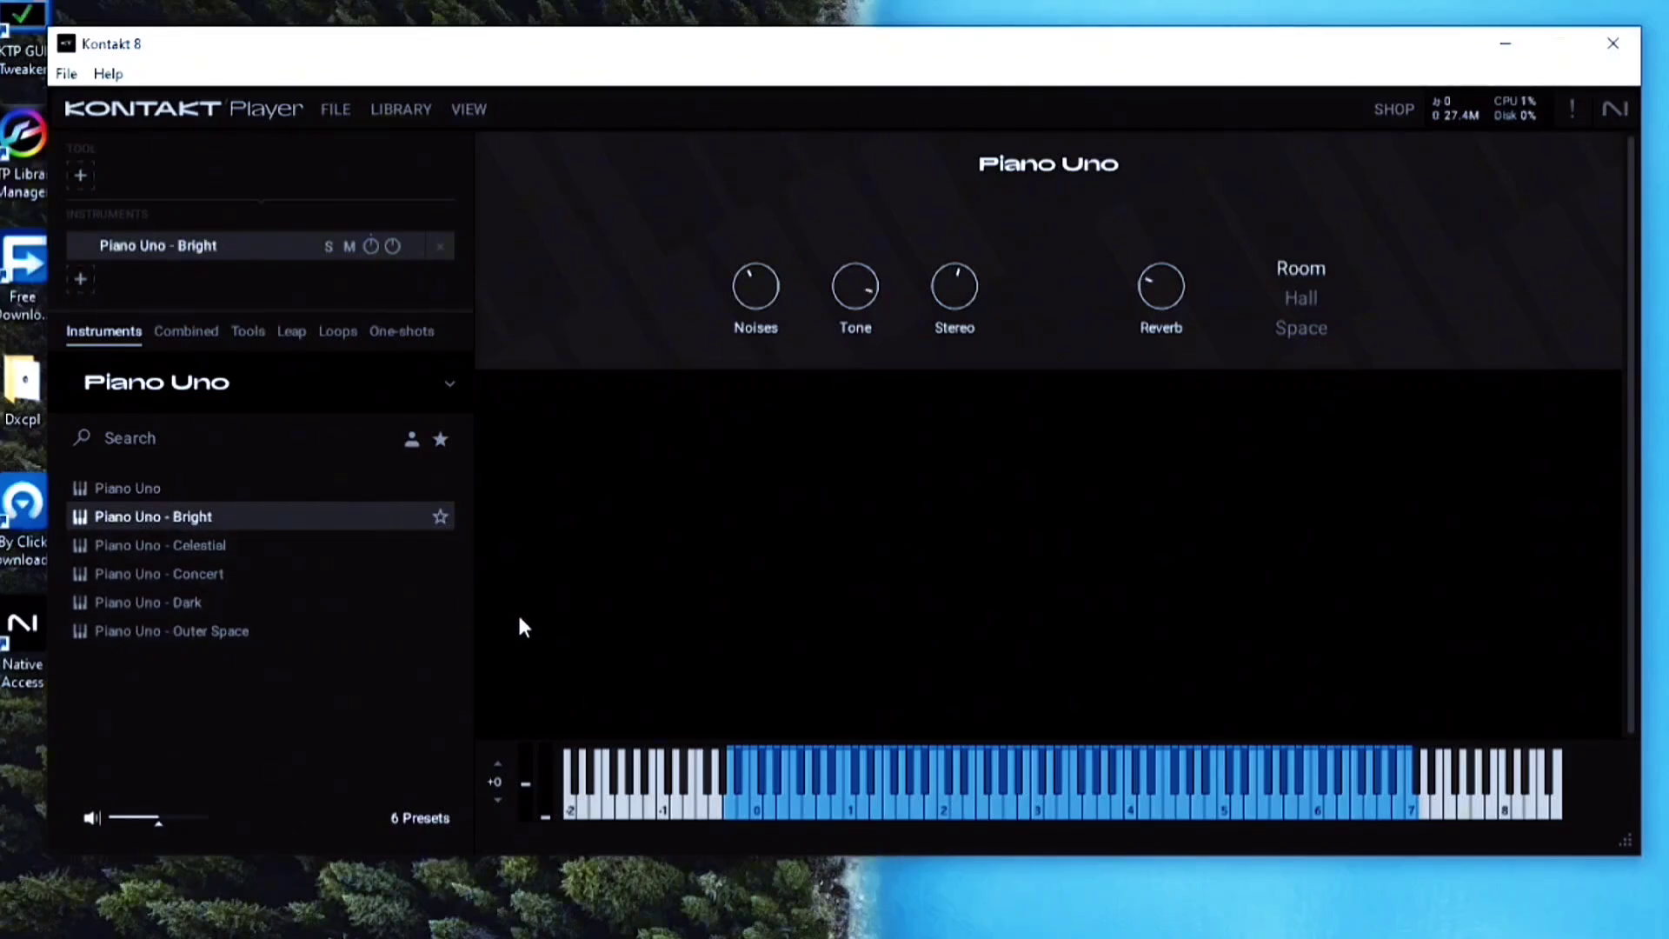
pyautogui.click(1047, 777)
pyautogui.click(1148, 813)
pyautogui.click(1243, 815)
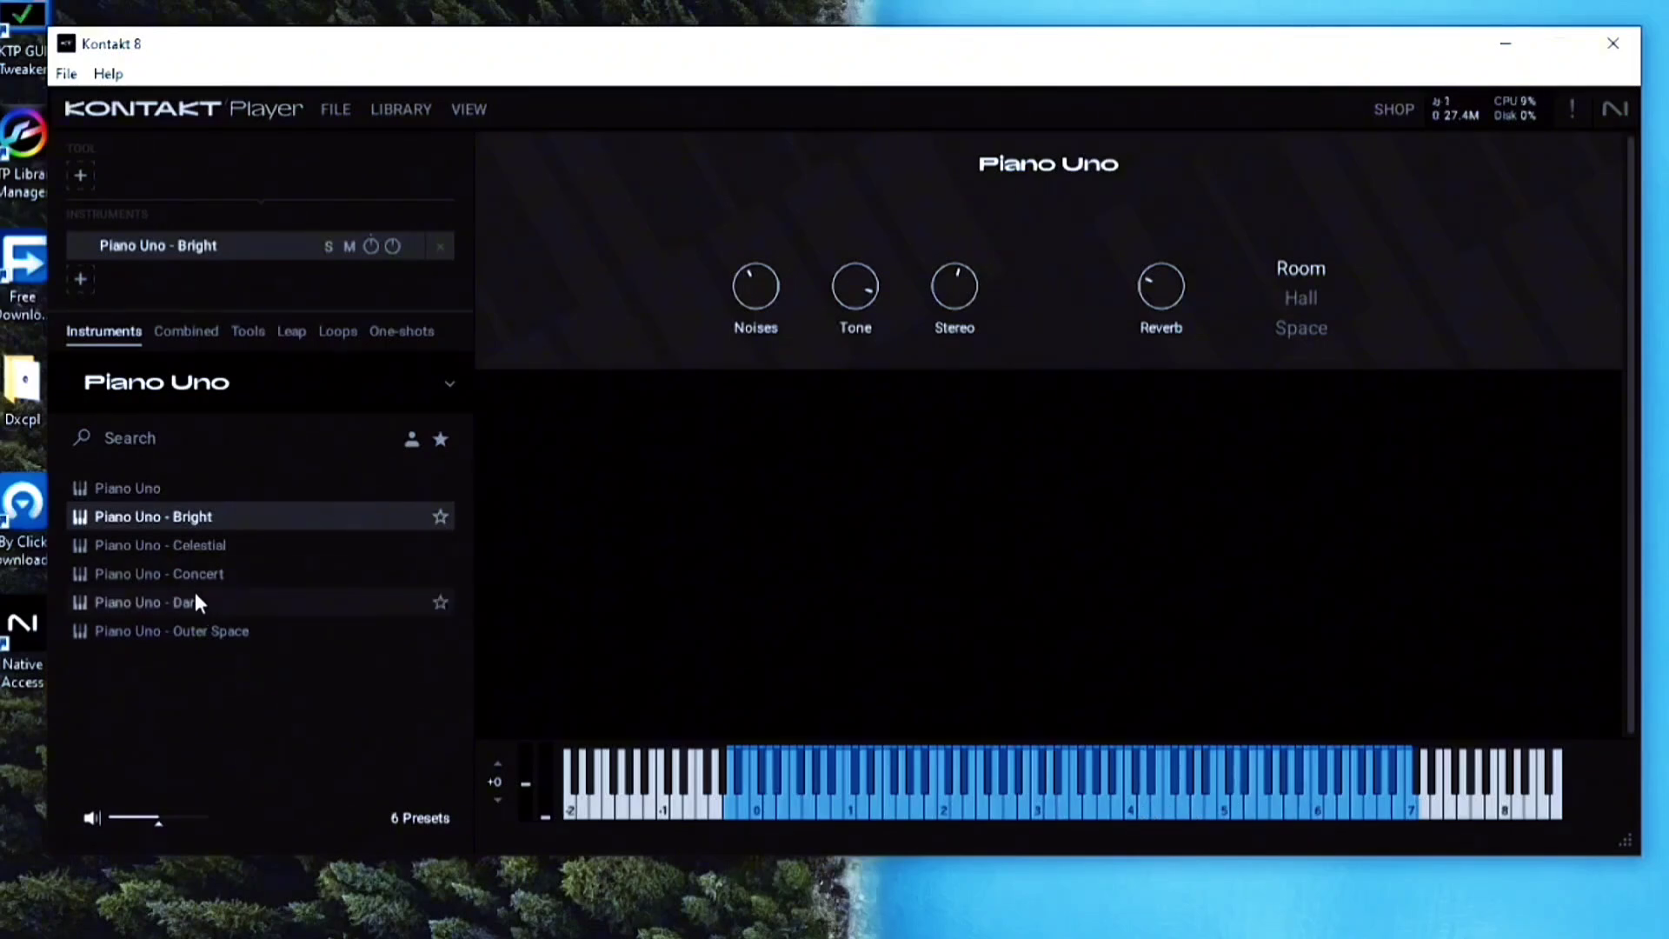
# Load the Piano Uno - Dark preset and audition it with a couple of notes on the on-screen keyboard
pyautogui.click(160, 603)
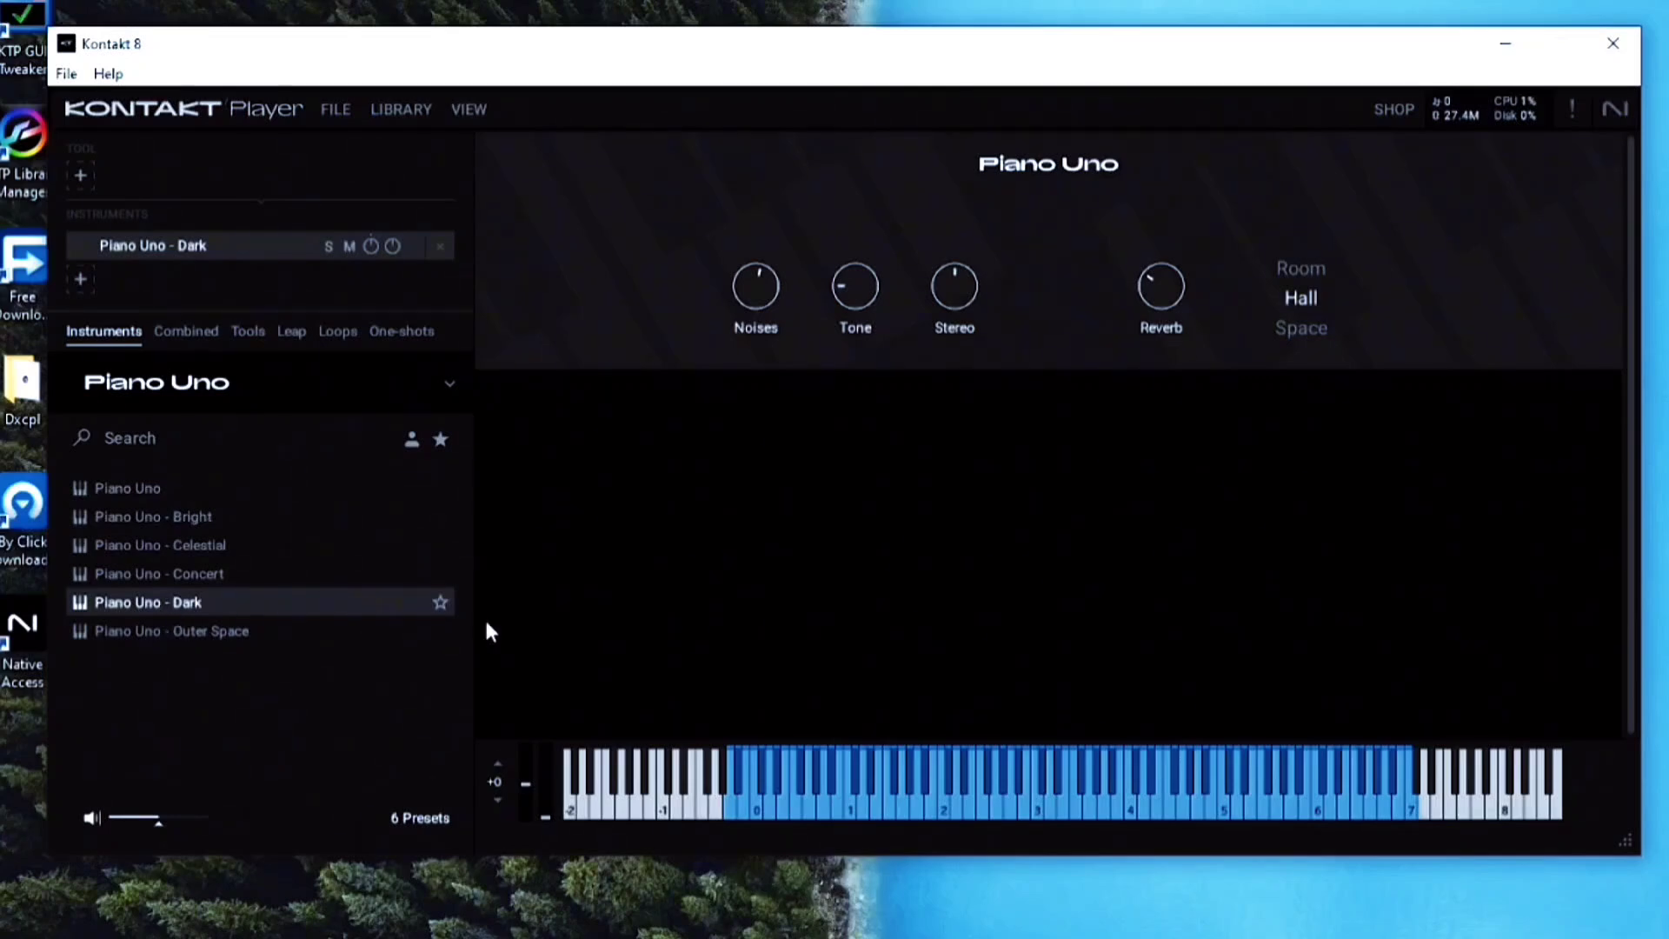
pyautogui.click(1057, 794)
pyautogui.click(1202, 805)
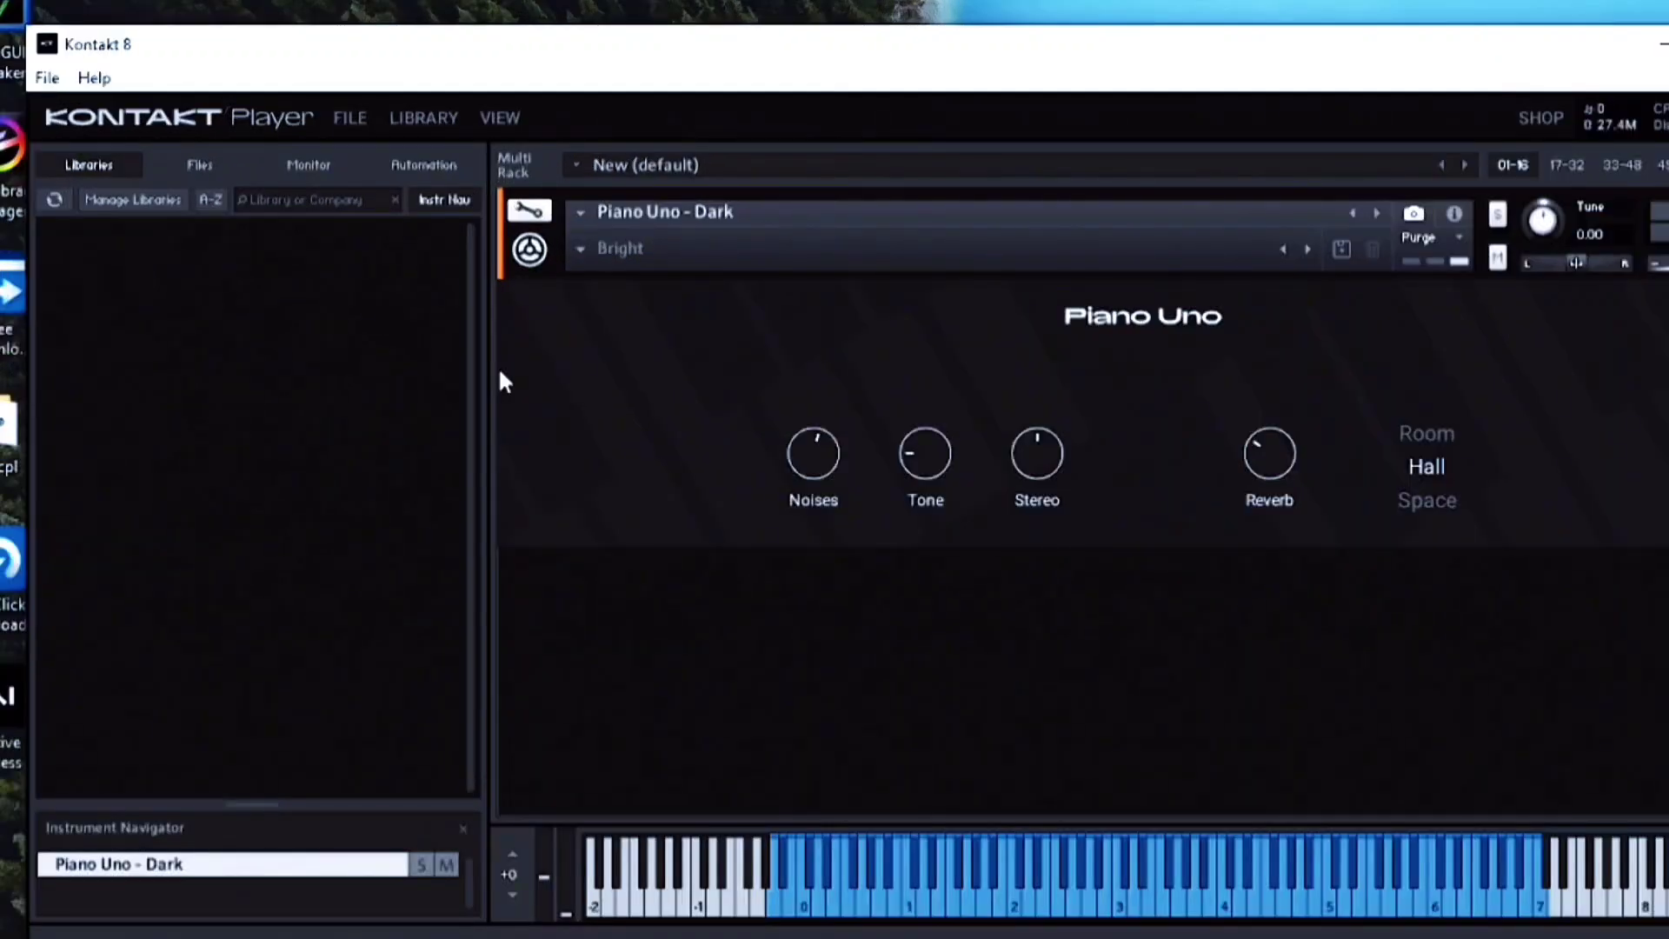
# Open the Piano Uno - Dark instrument in edit mode, show its Mapping Editor and play a key
pyautogui.click(529, 210)
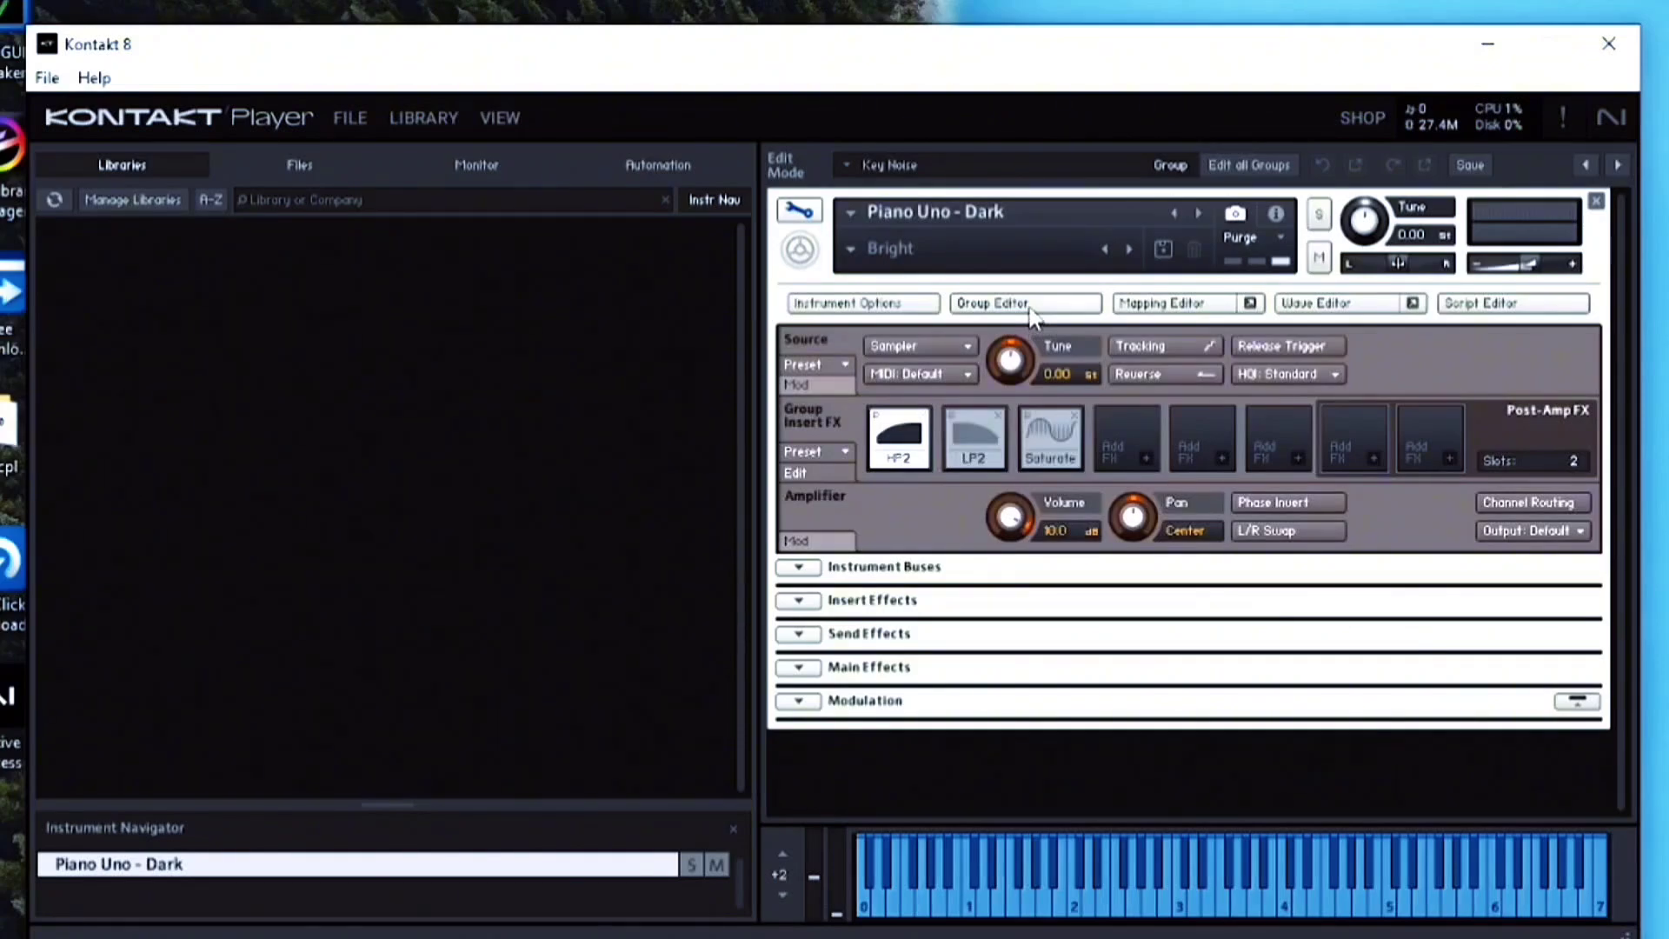
pyautogui.click(1204, 306)
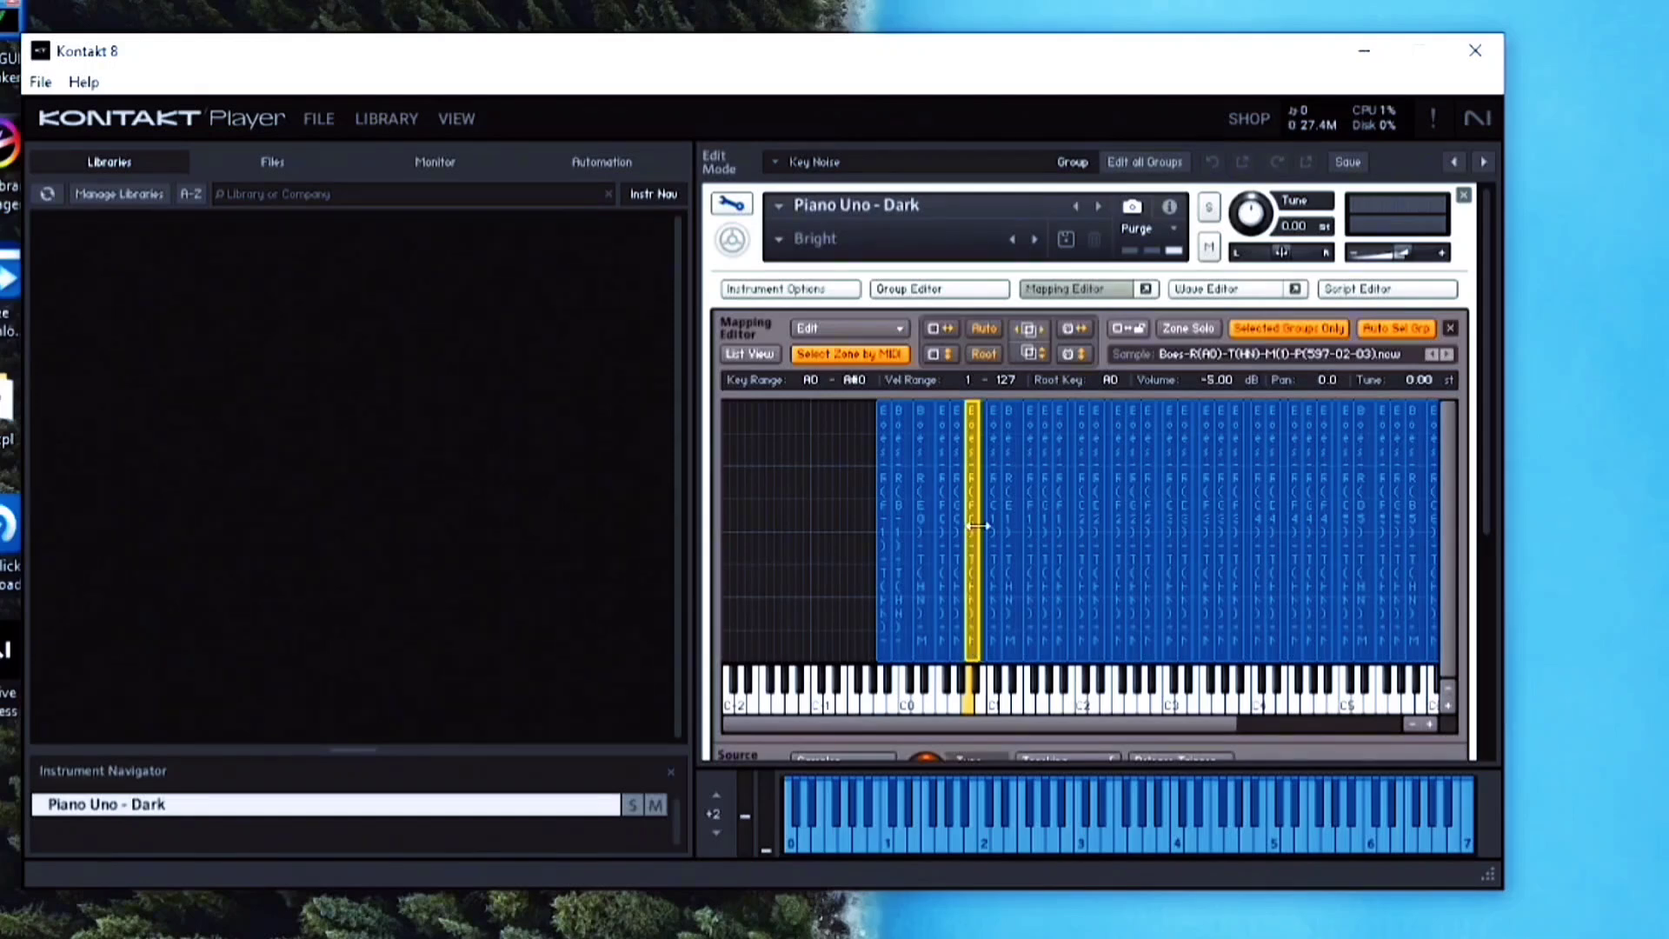
pyautogui.click(979, 845)
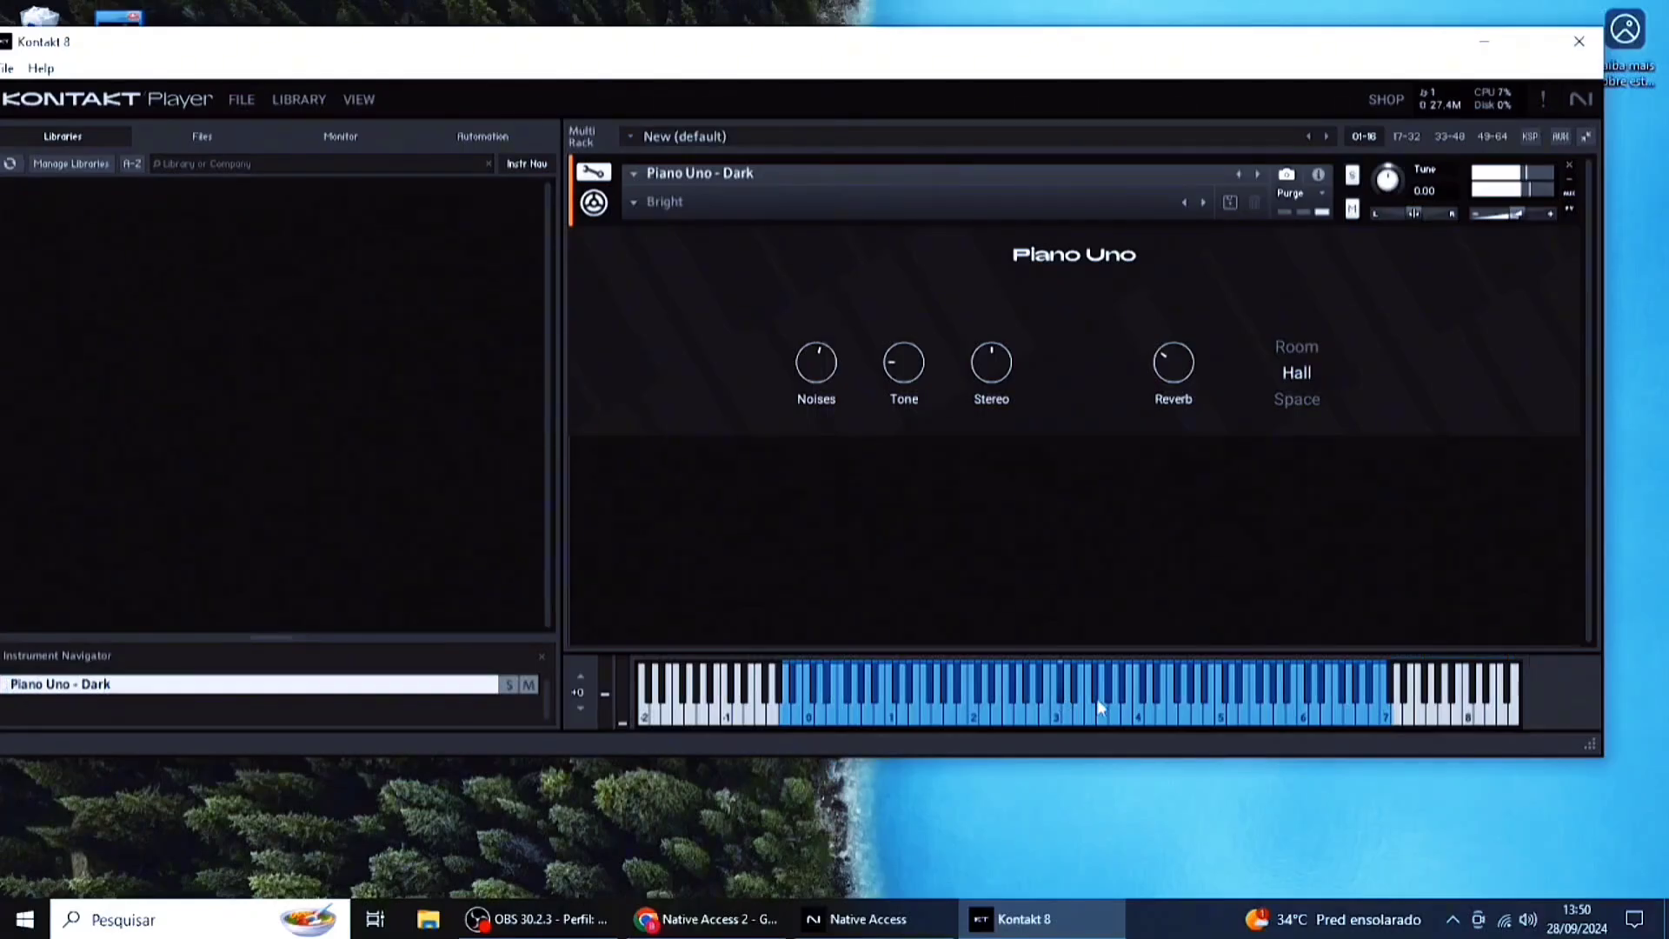
# Play several rising notes on the on-screen keyboard with Piano Uno - Dark in the Multi Rack
pyautogui.click(1130, 707)
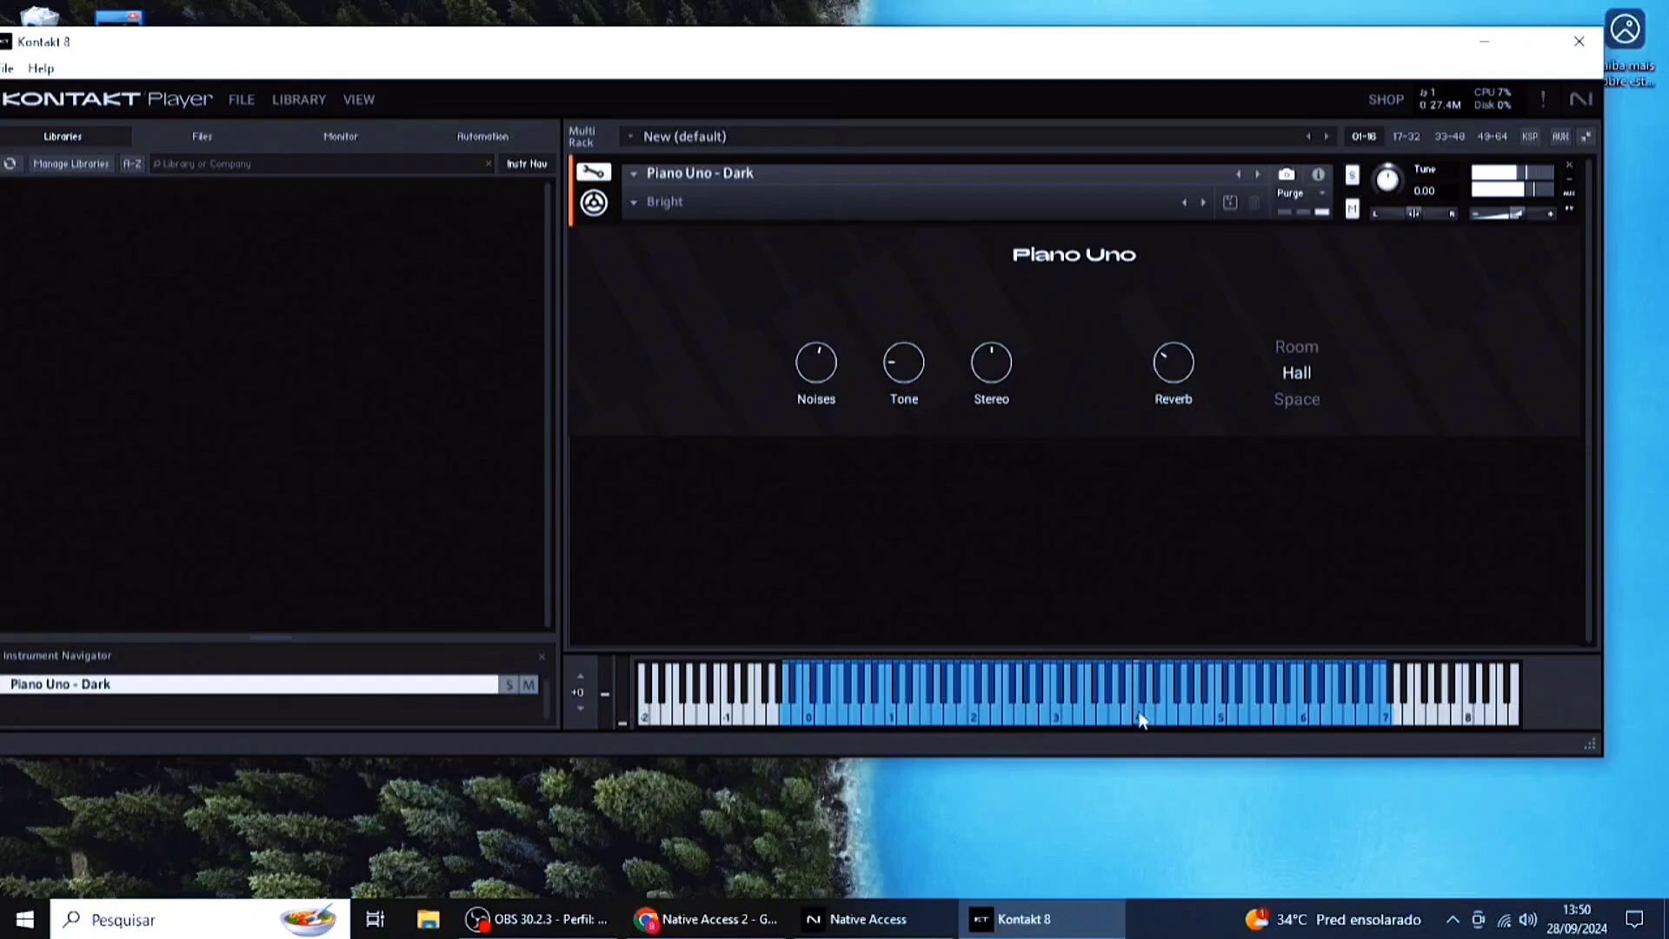
pyautogui.click(1182, 713)
pyautogui.click(1228, 713)
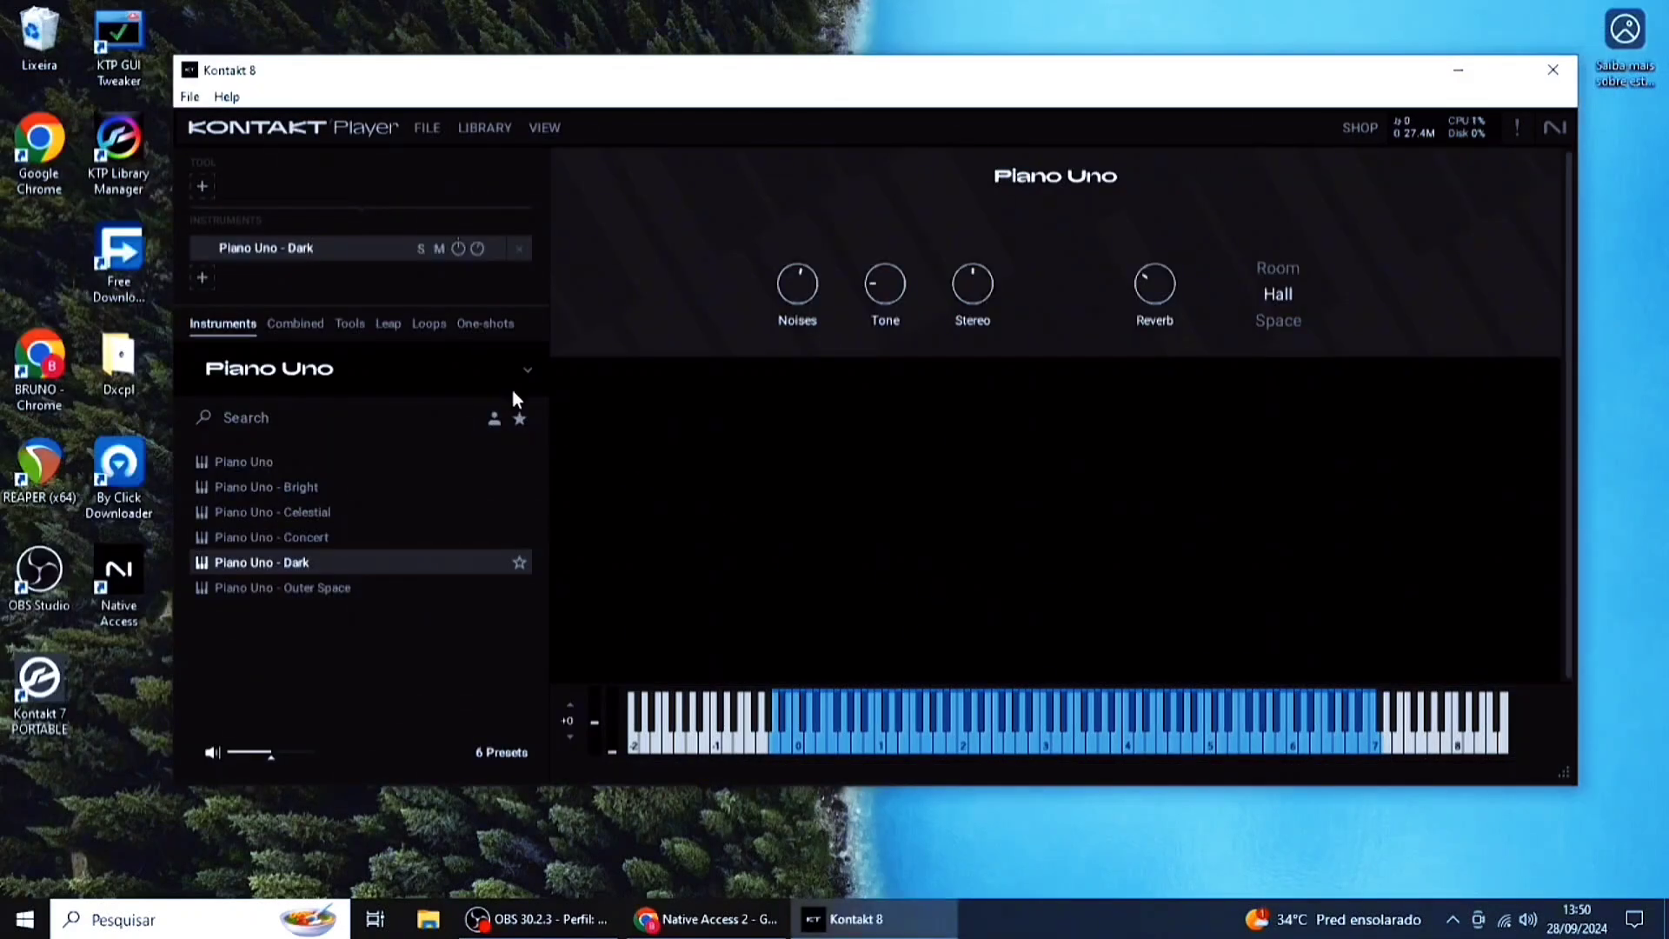
# Review the MIDI, Audio and Interface pages of the program options, and close the options
pyautogui.click(423, 130)
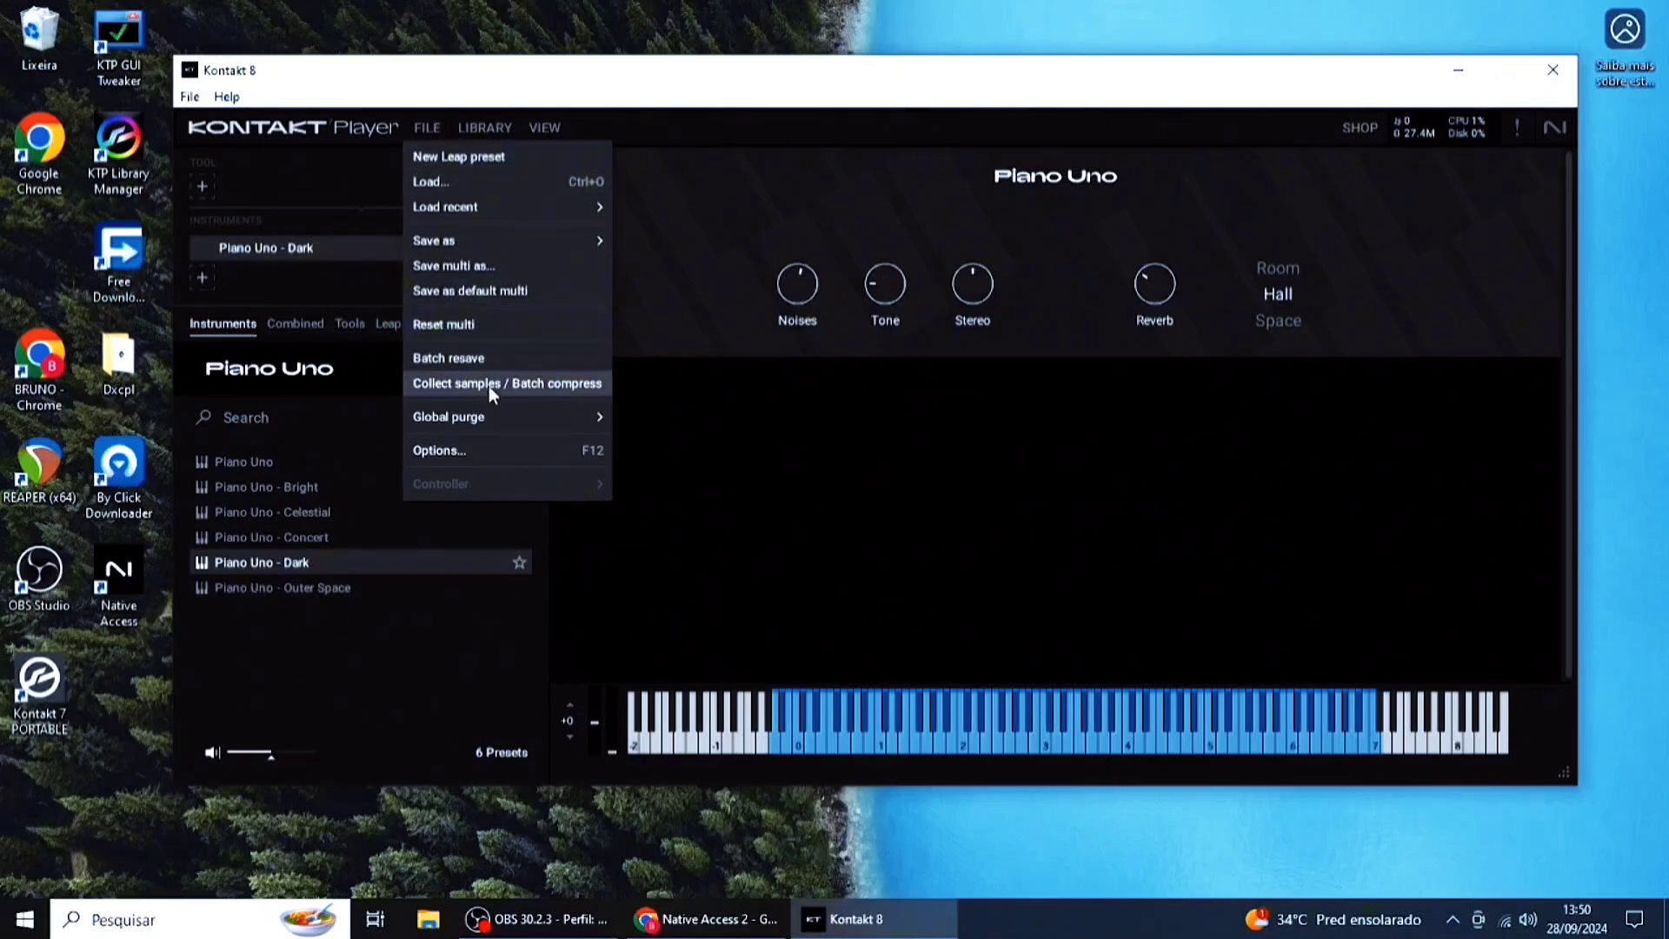
pyautogui.moveTo(448, 237)
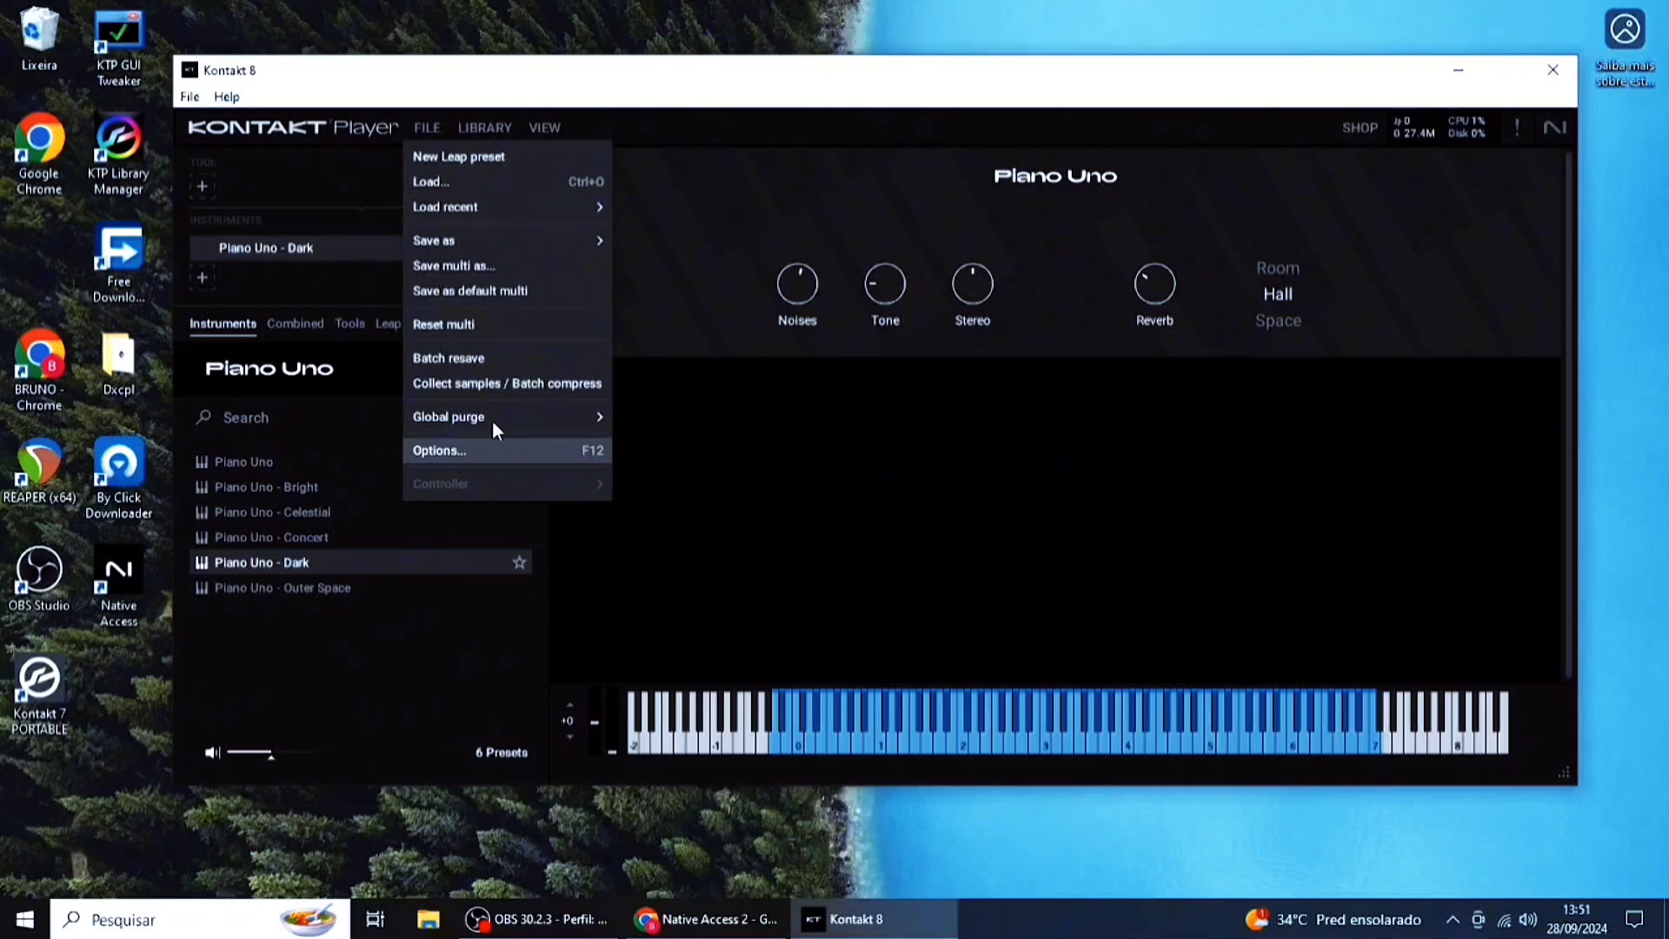
pyautogui.click(426, 451)
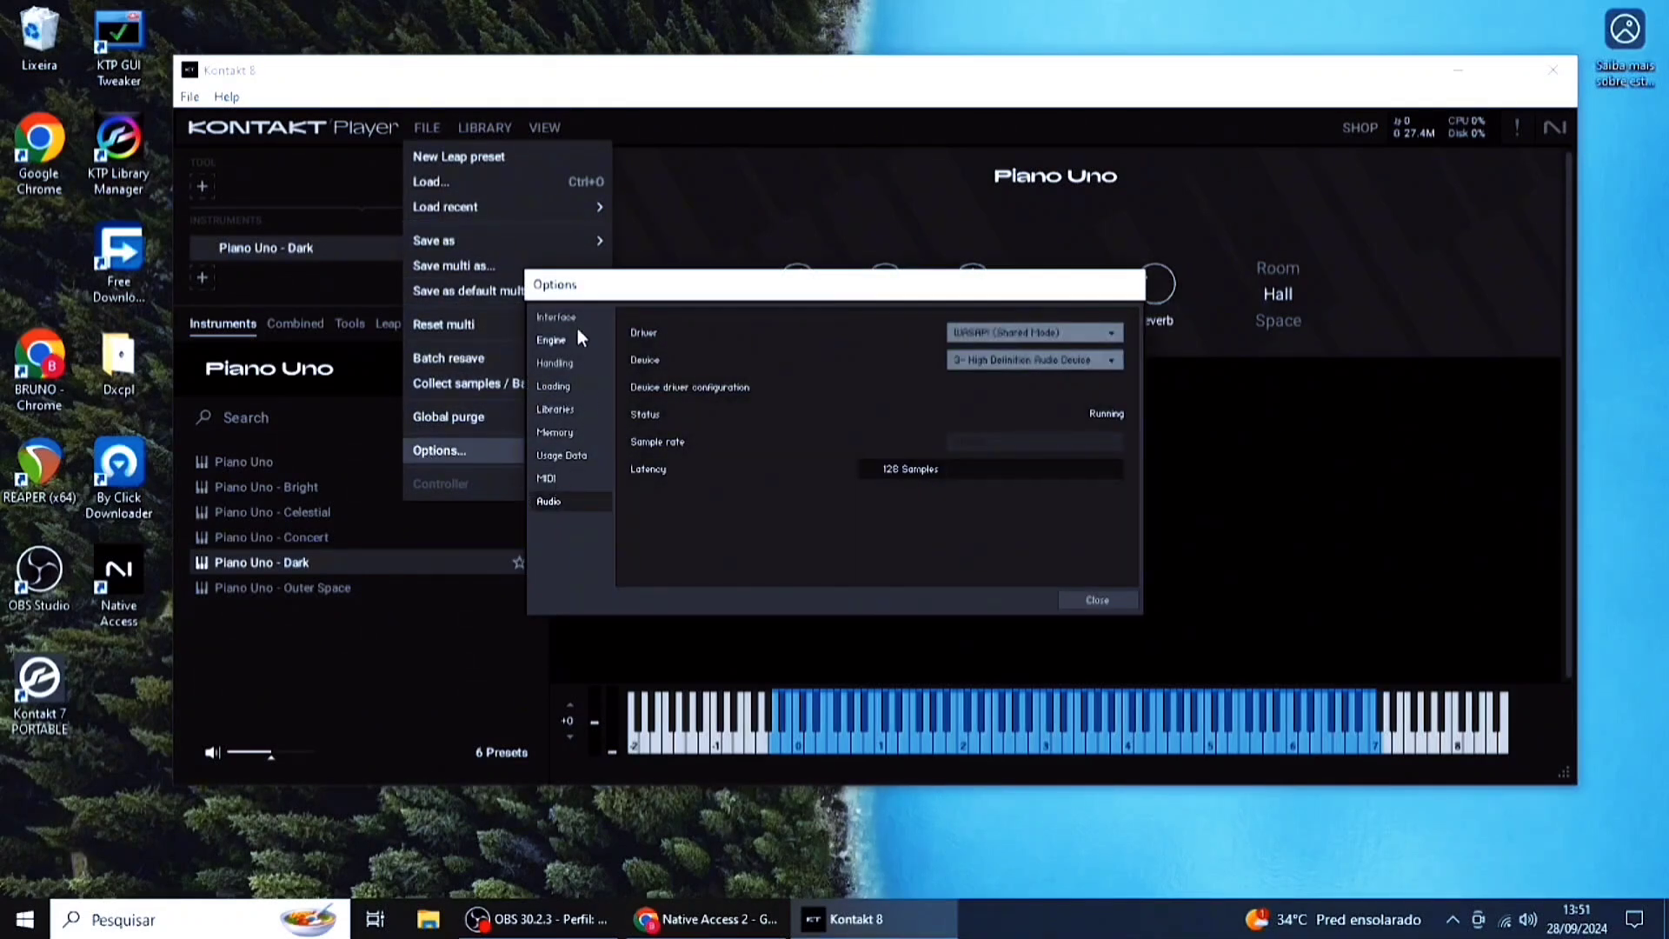
pyautogui.click(547, 479)
pyautogui.click(549, 504)
pyautogui.click(572, 316)
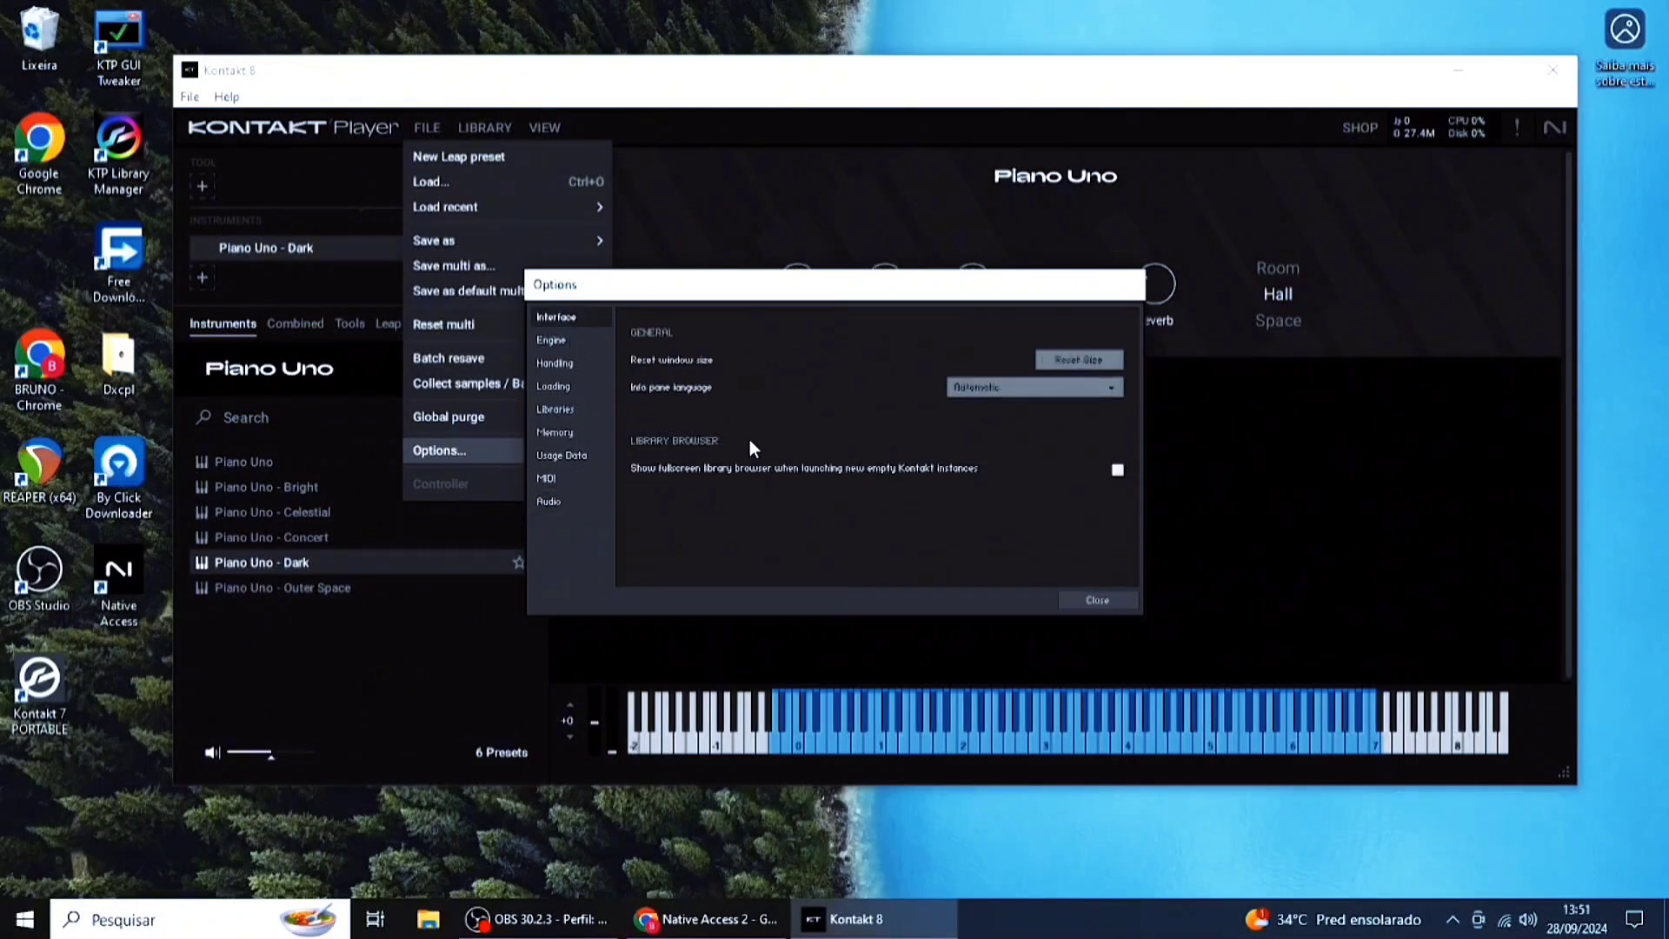
pyautogui.click(1097, 600)
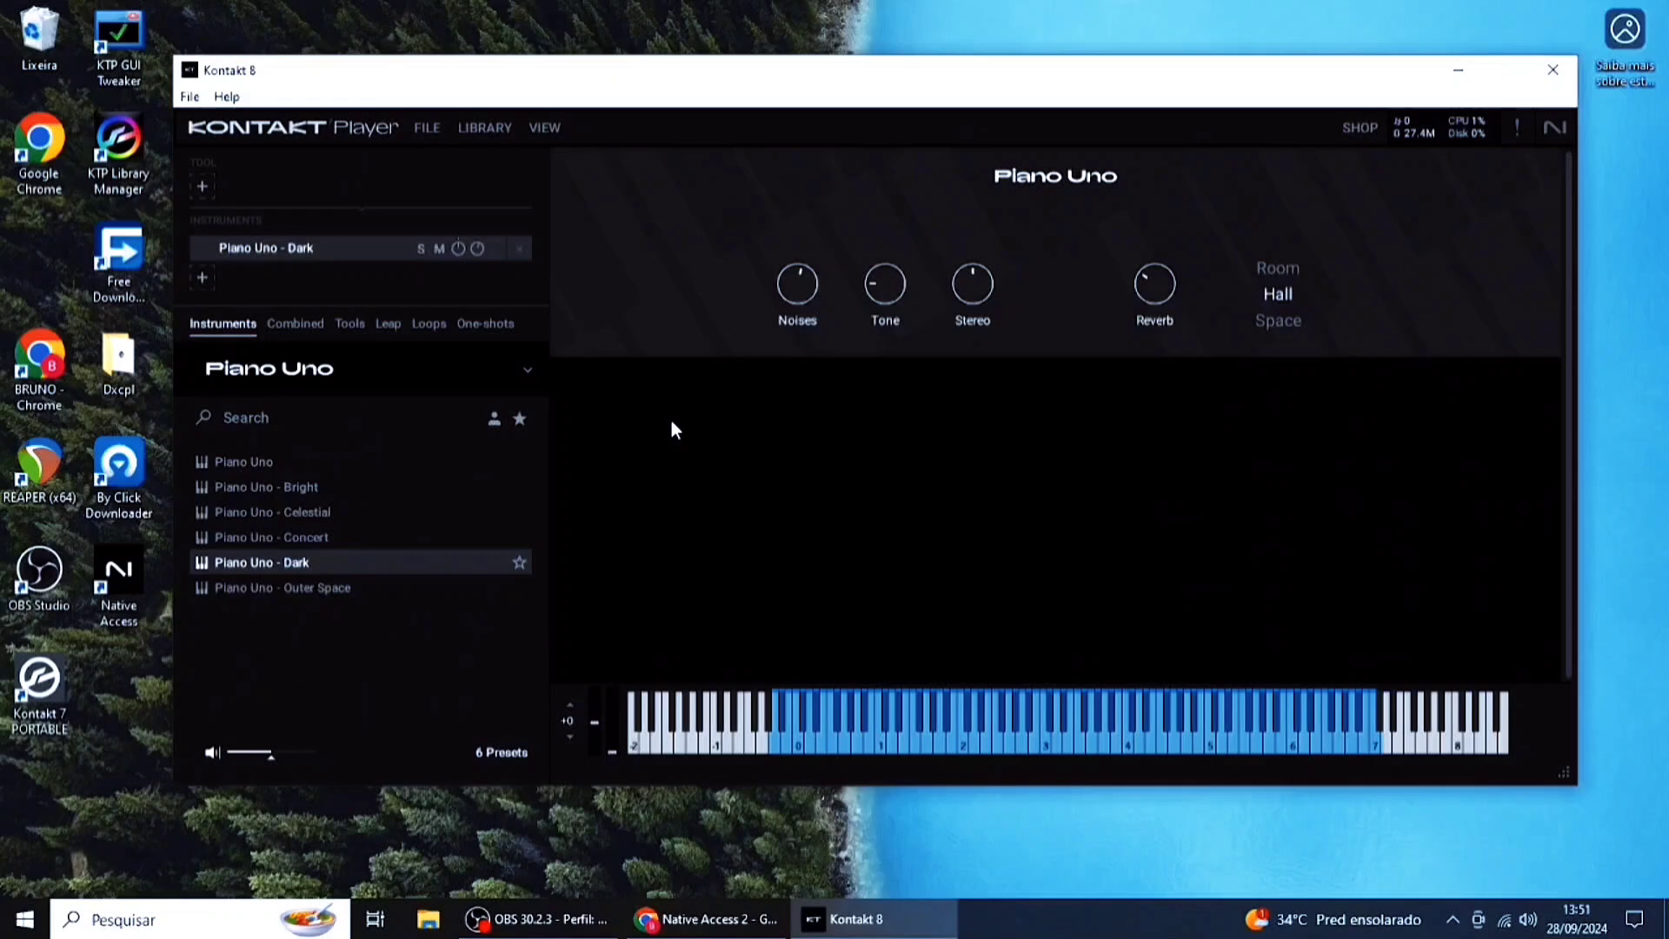
# View the Kontakt Player about screen with its version and license details, and dismiss it
pyautogui.click(431, 133)
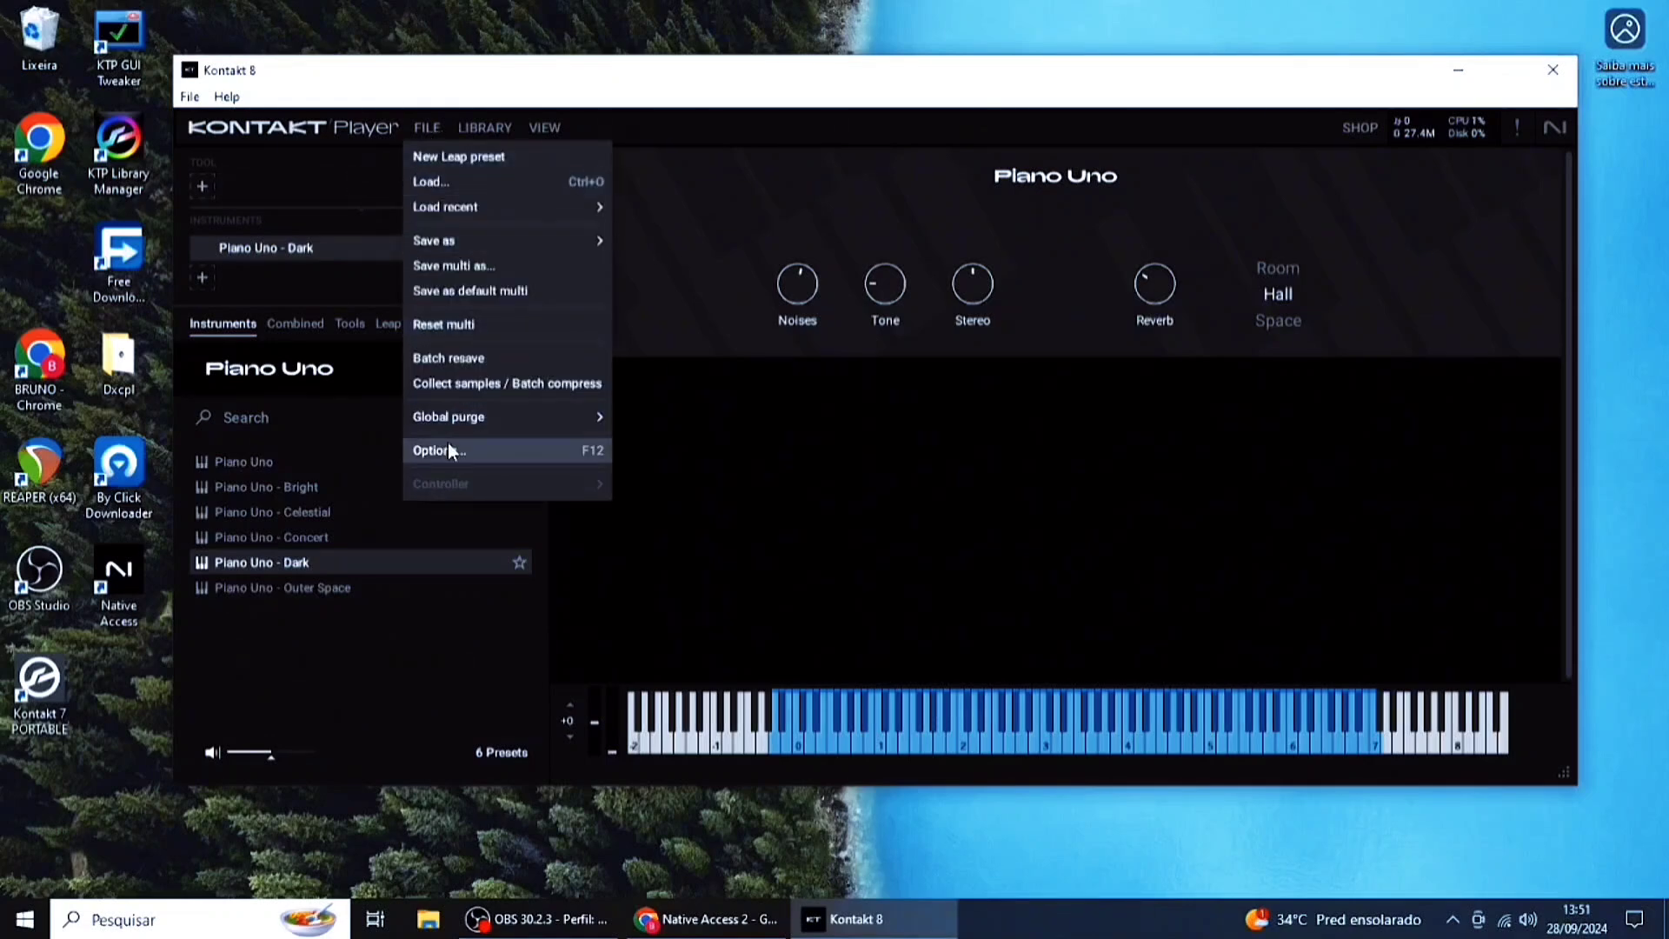
pyautogui.click(1554, 131)
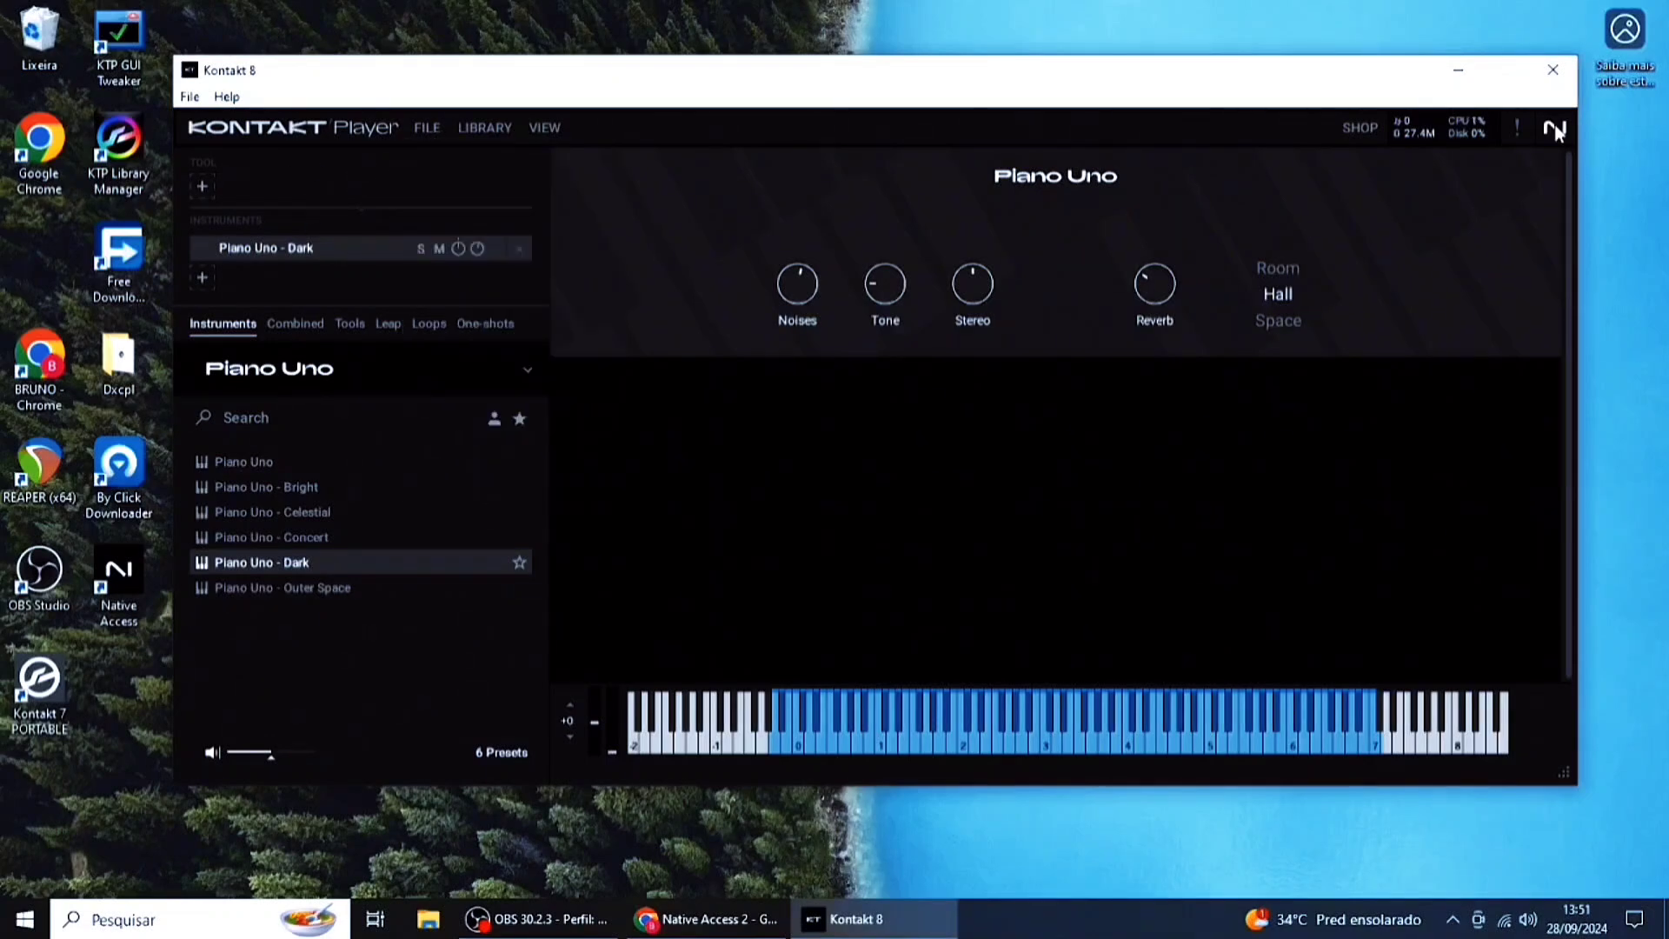
pyautogui.click(1555, 130)
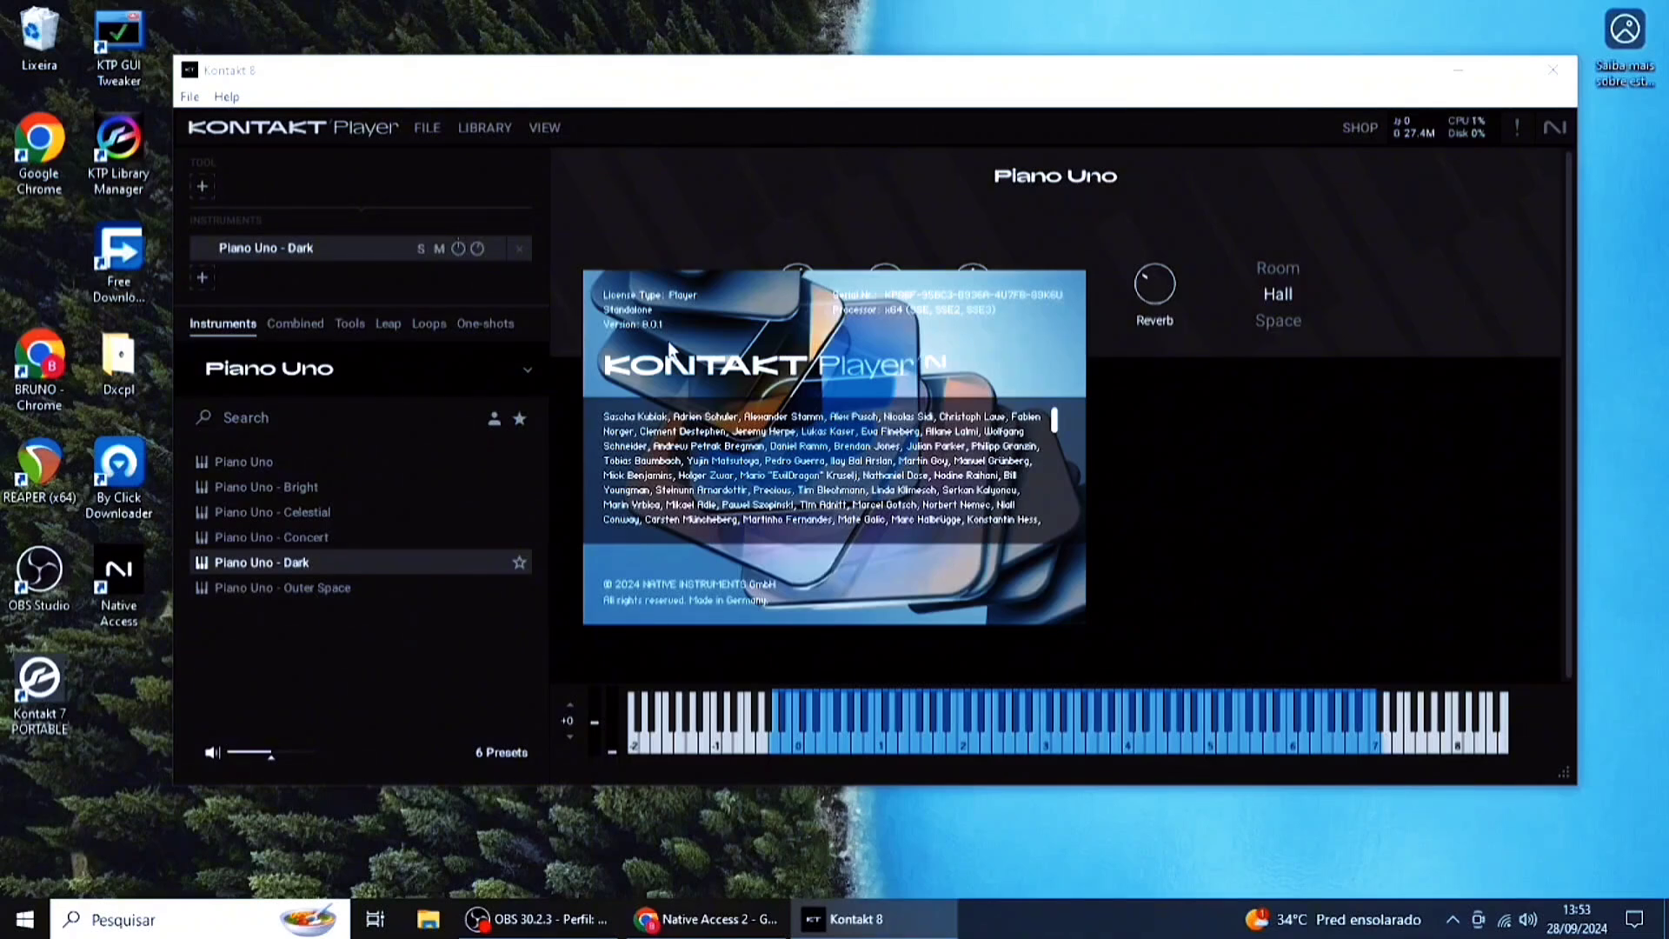
pyautogui.click(670, 352)
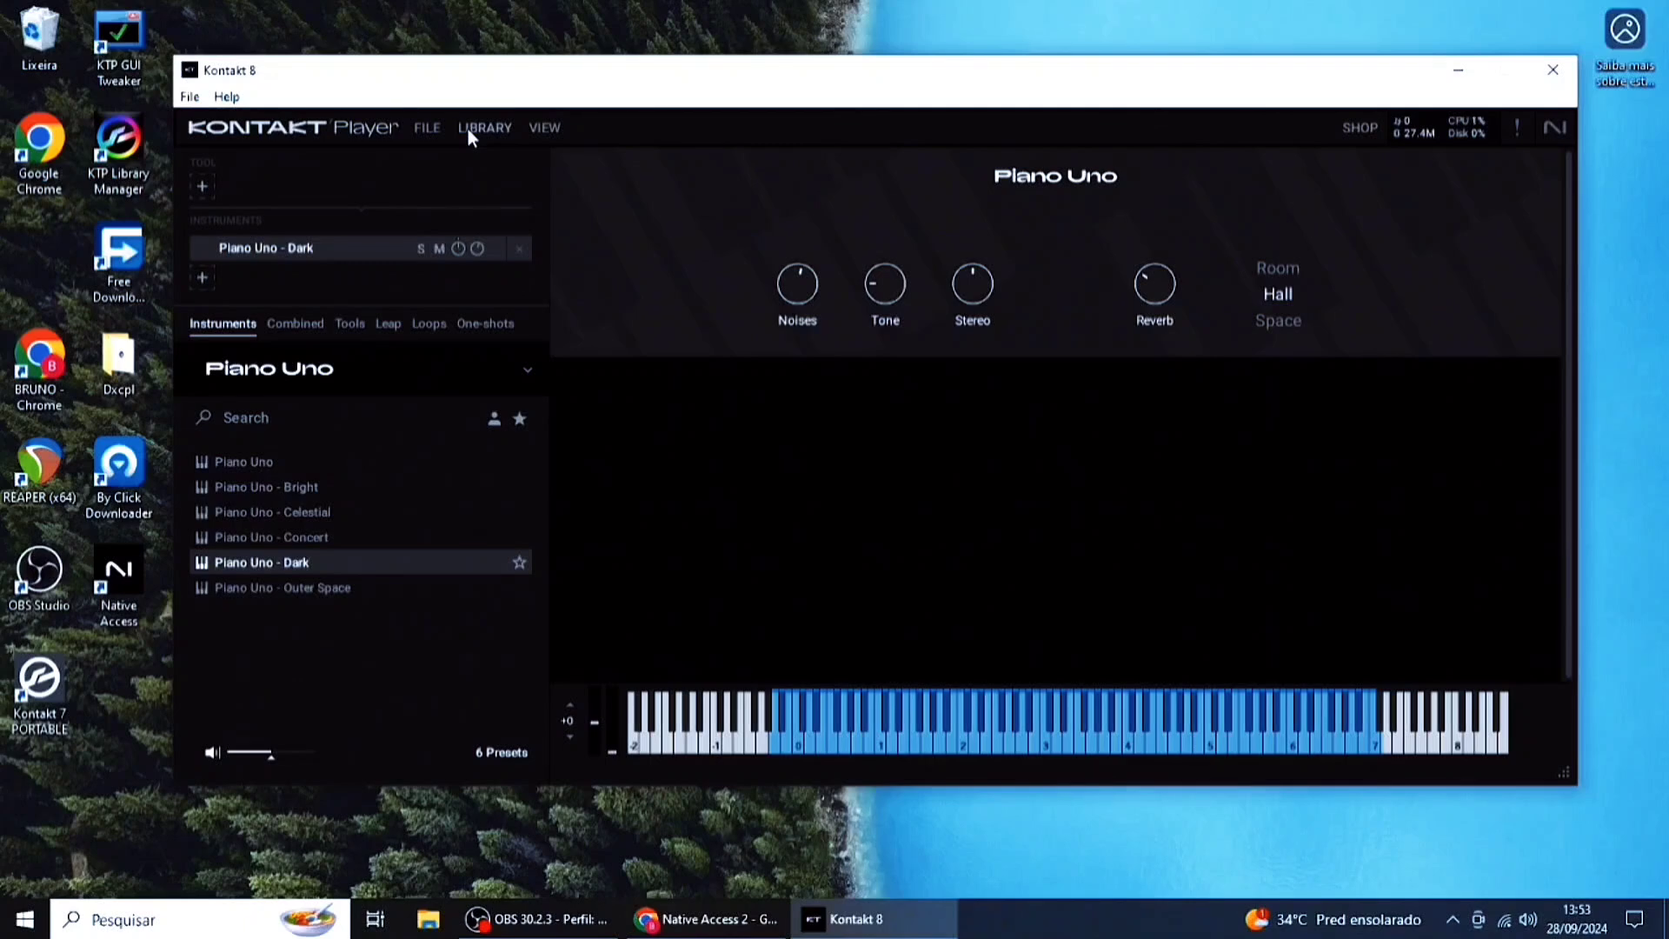
# Browse the Tools in the library and load the Chords tool with the Airy preset
pyautogui.click(468, 128)
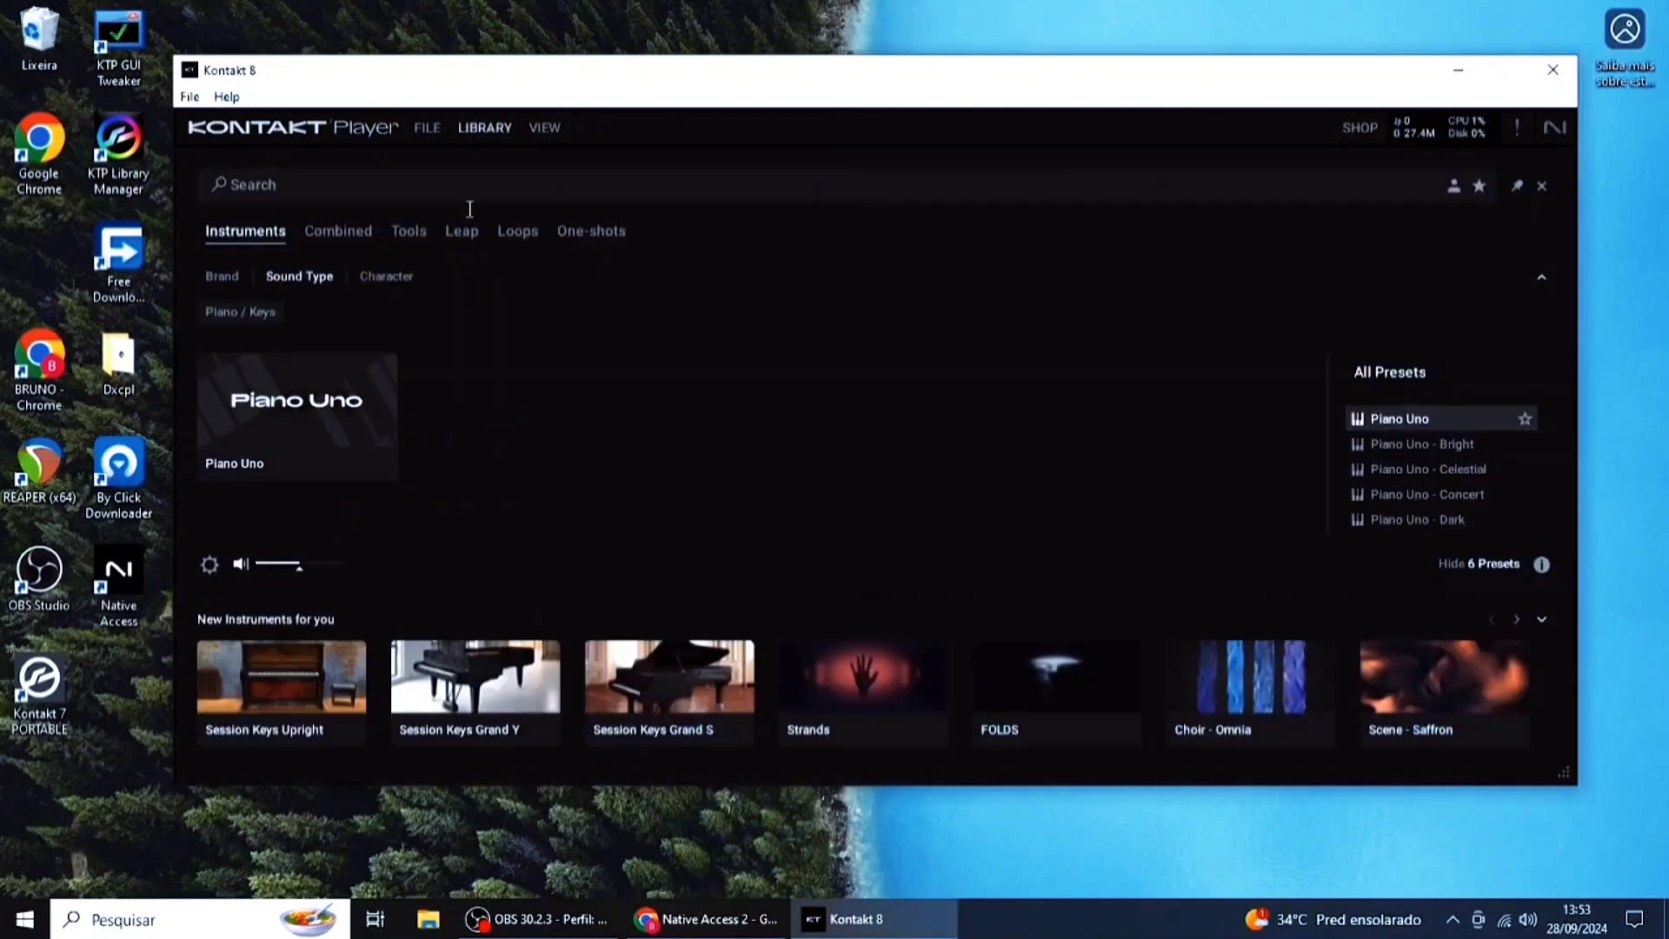
pyautogui.click(402, 233)
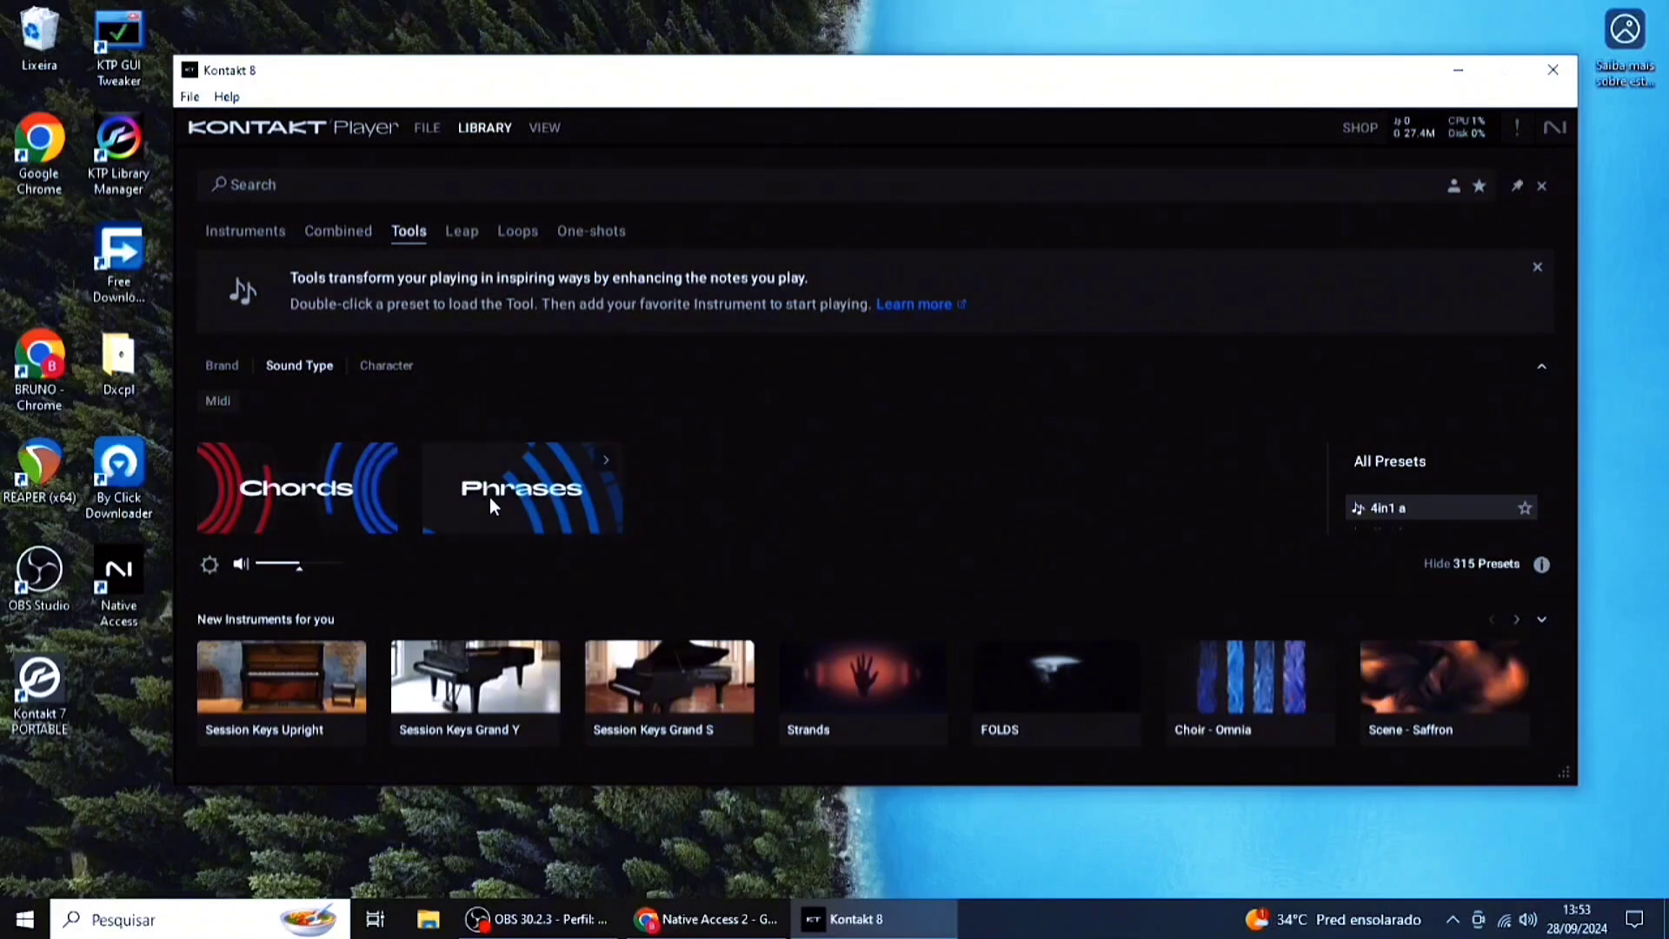
pyautogui.click(280, 492)
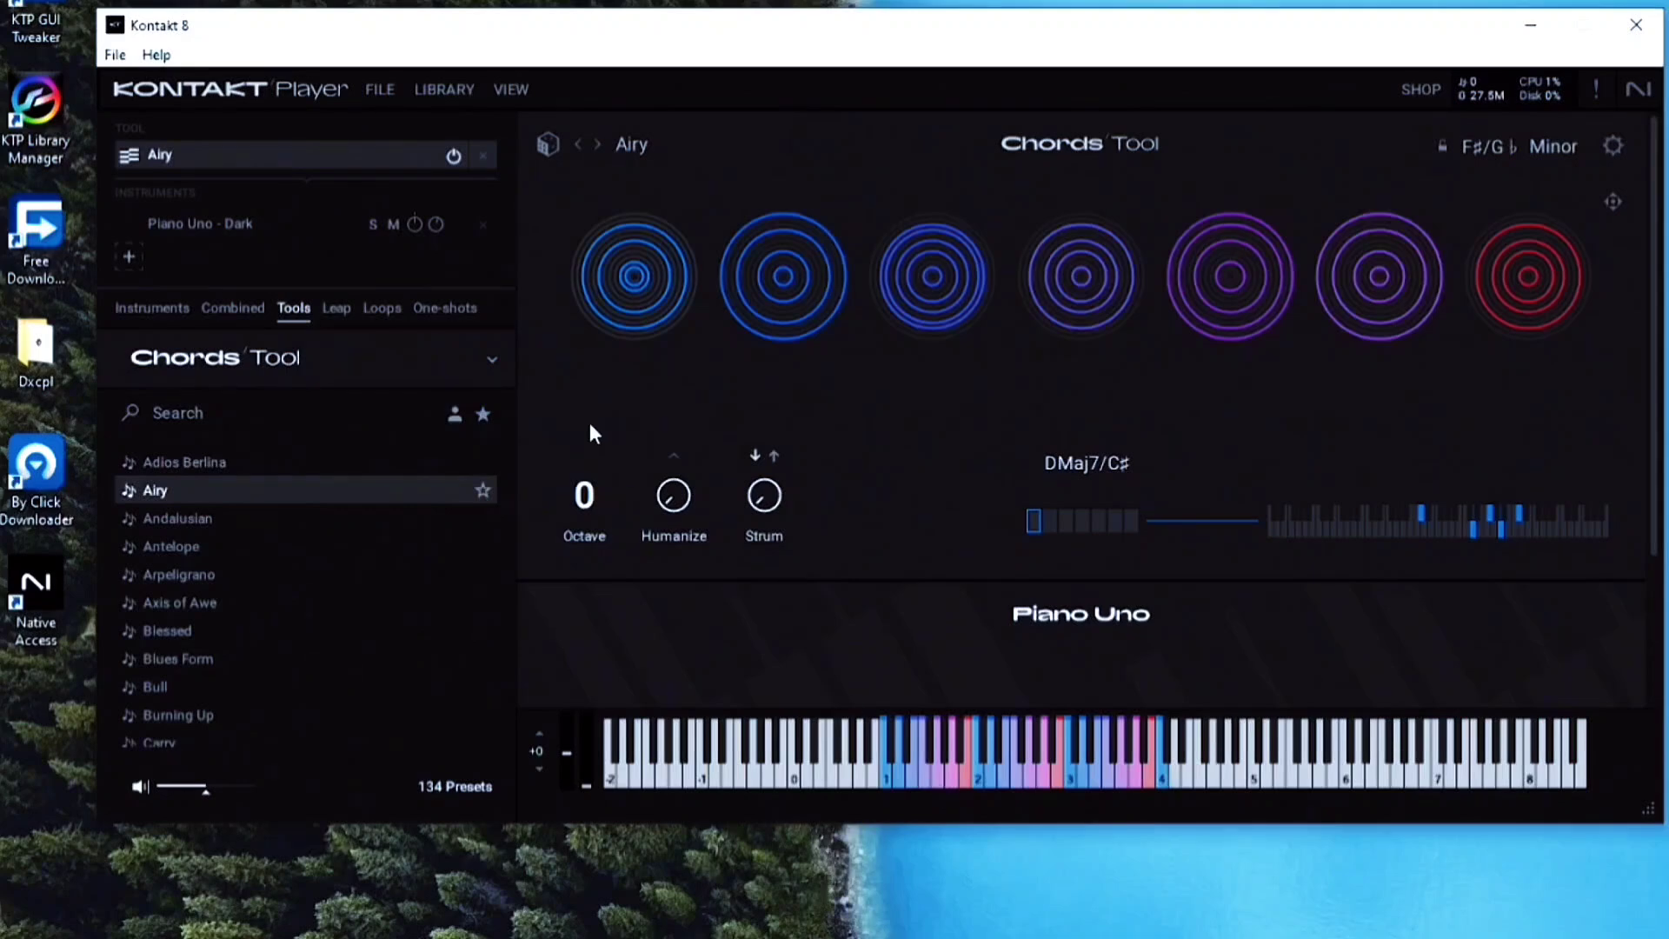
# Trigger the first five chord circles of the Airy preset in sequence to hear their chords
pyautogui.moveTo(603, 389)
pyautogui.click(644, 300)
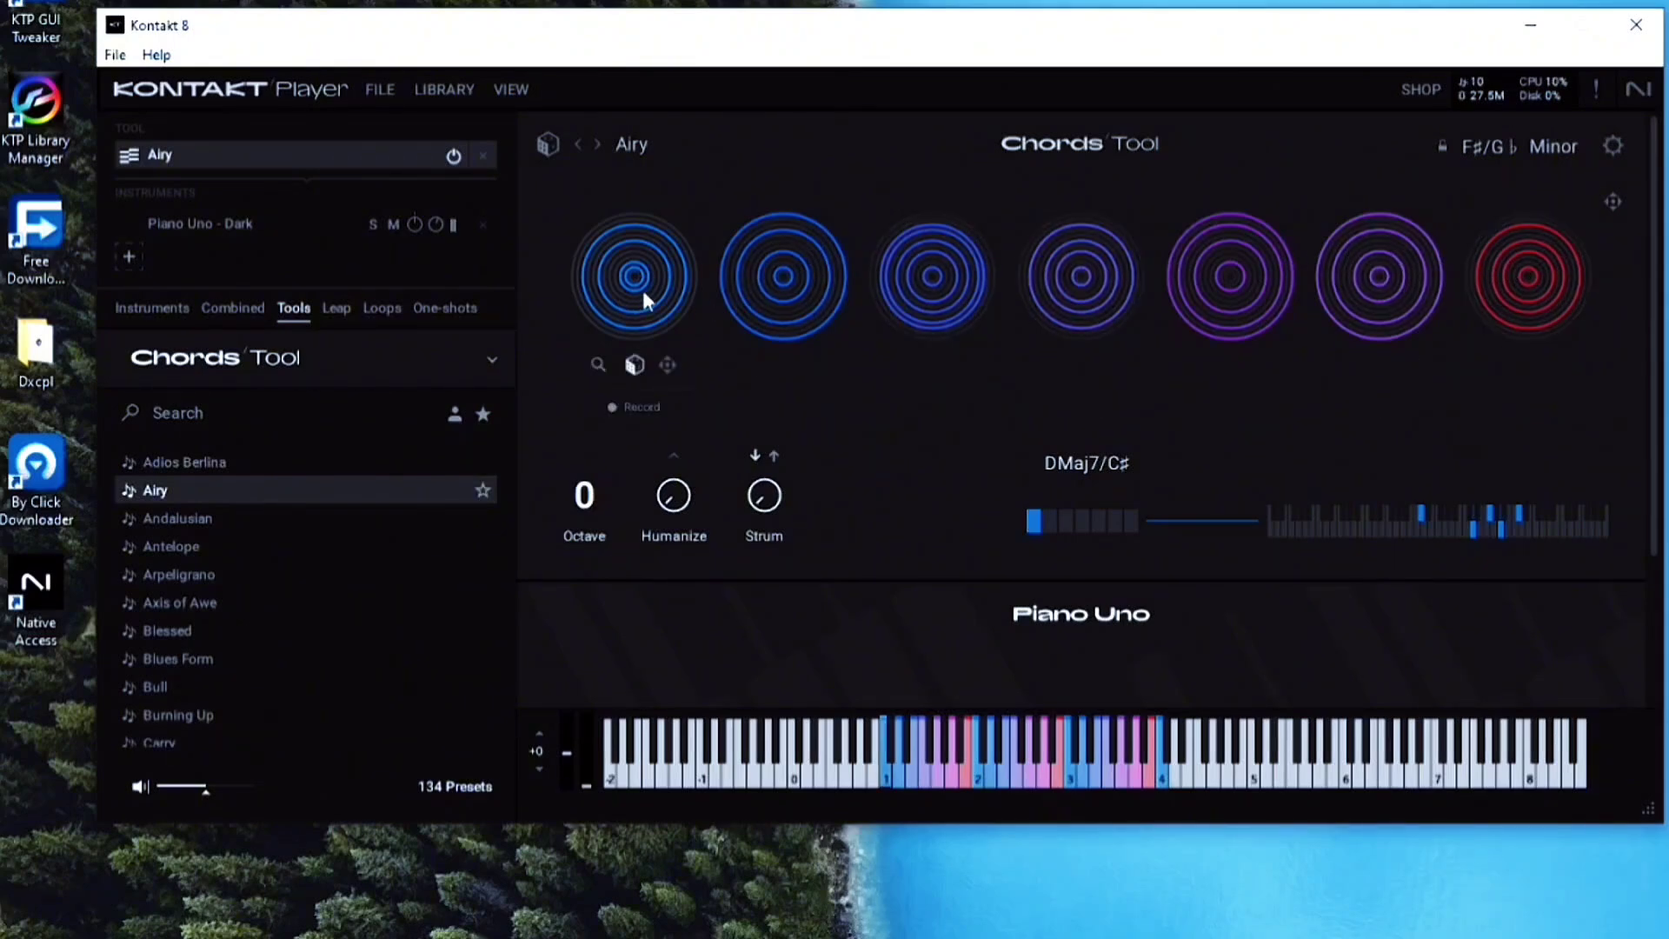
pyautogui.click(783, 284)
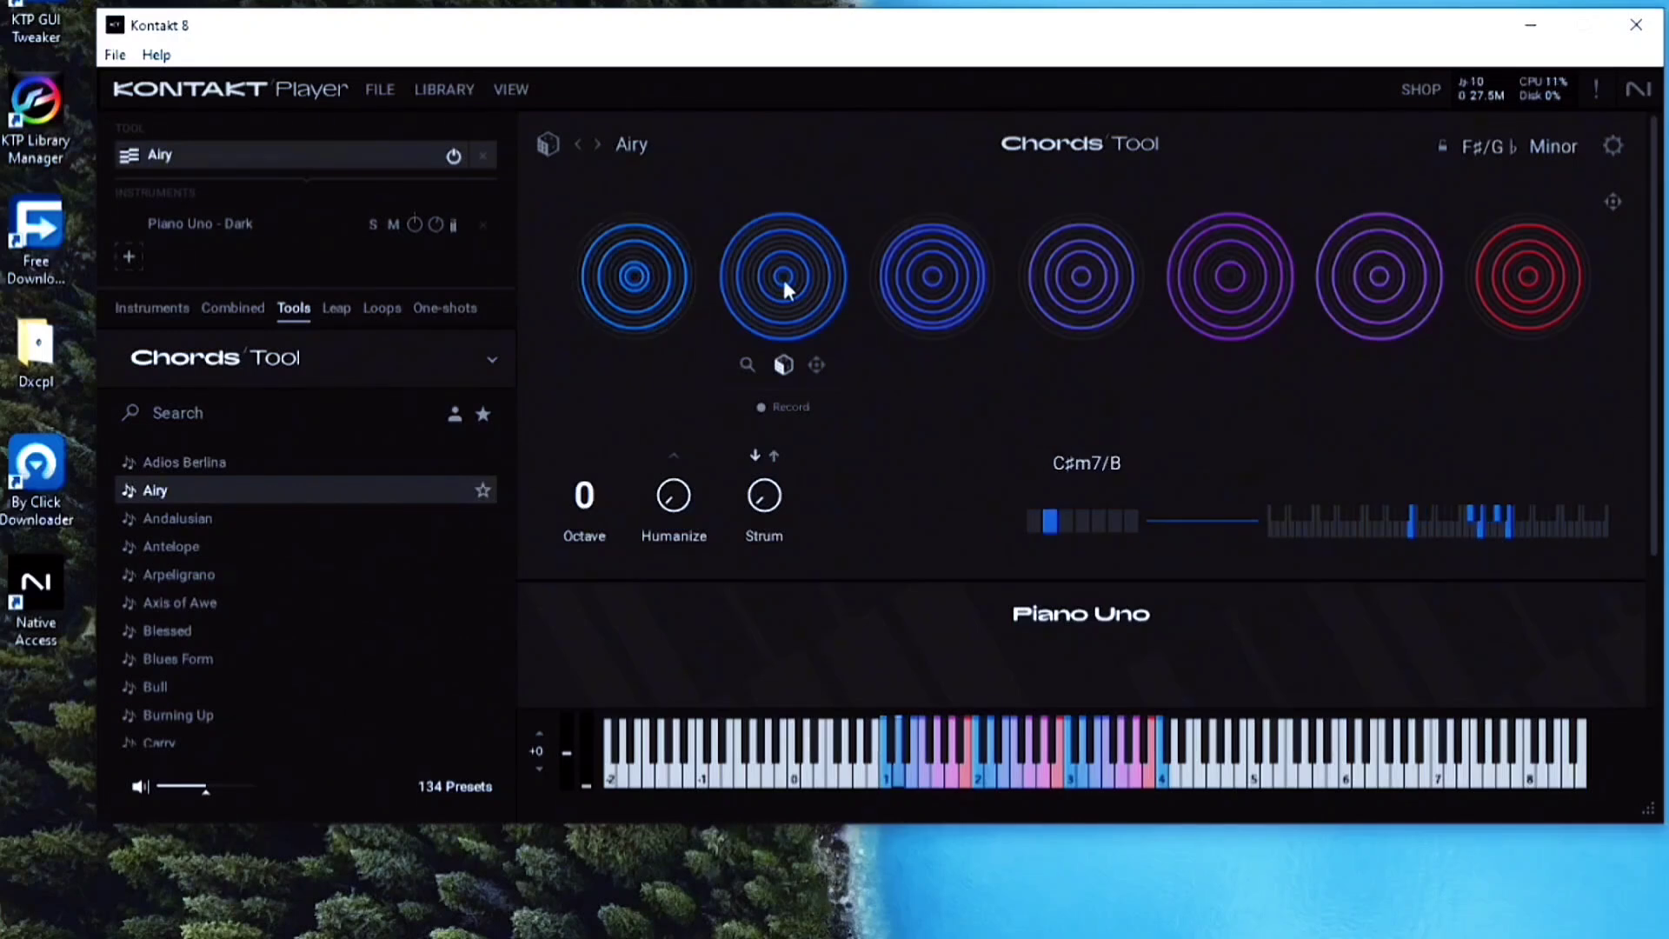
pyautogui.click(913, 275)
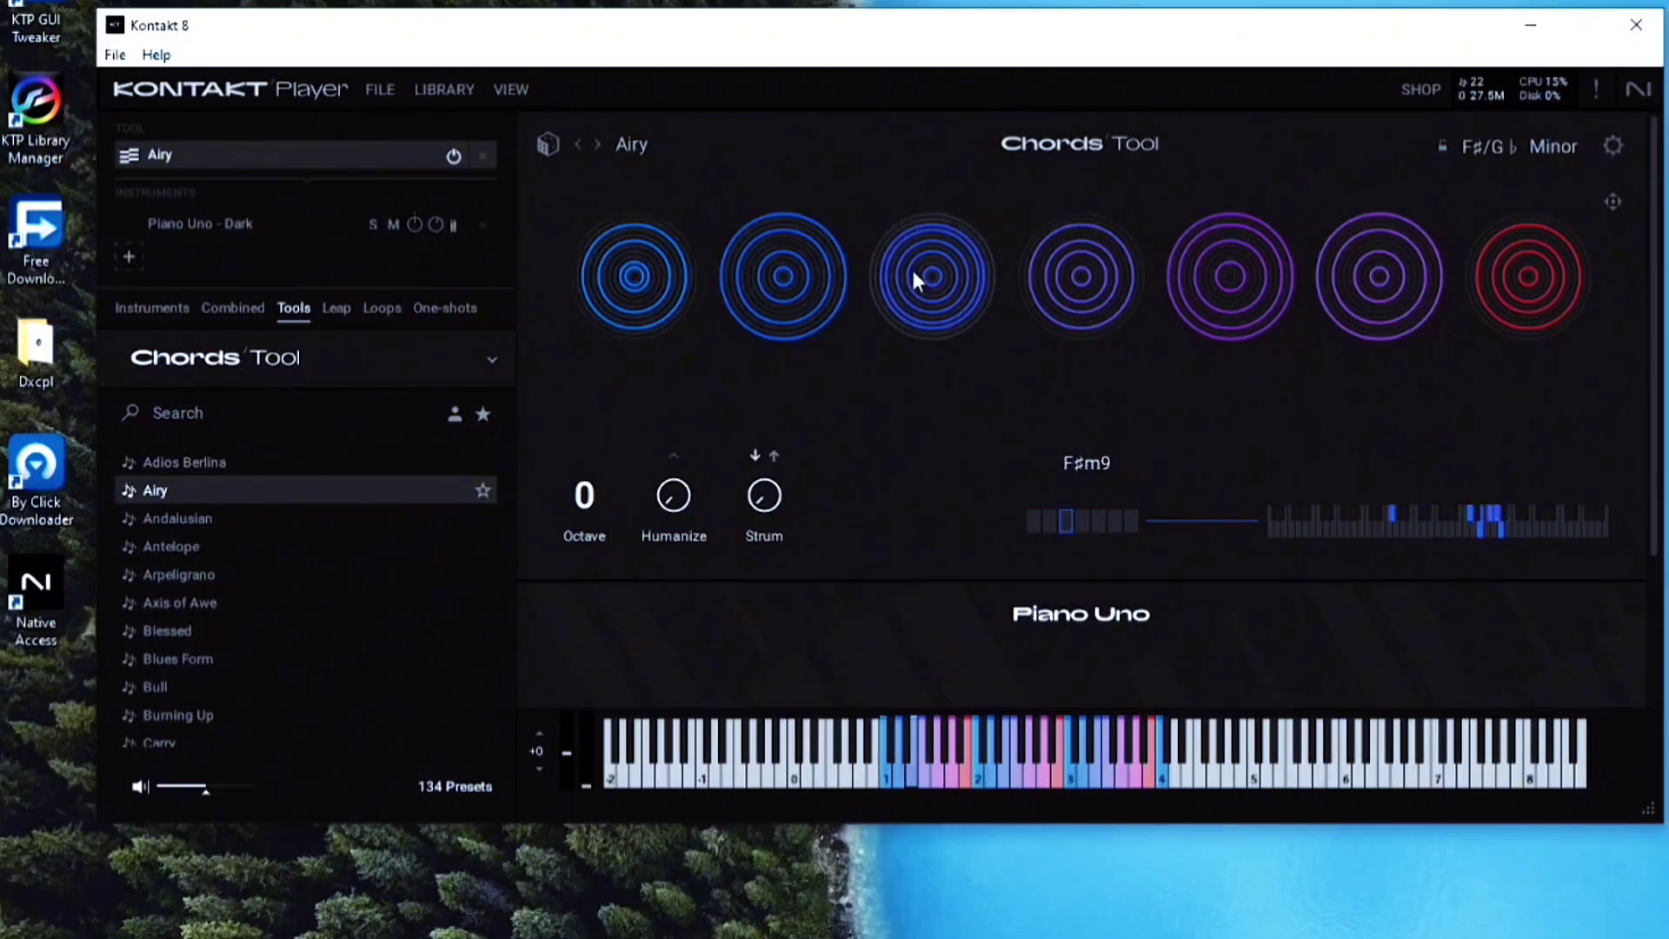
pyautogui.click(1073, 268)
pyautogui.click(1248, 274)
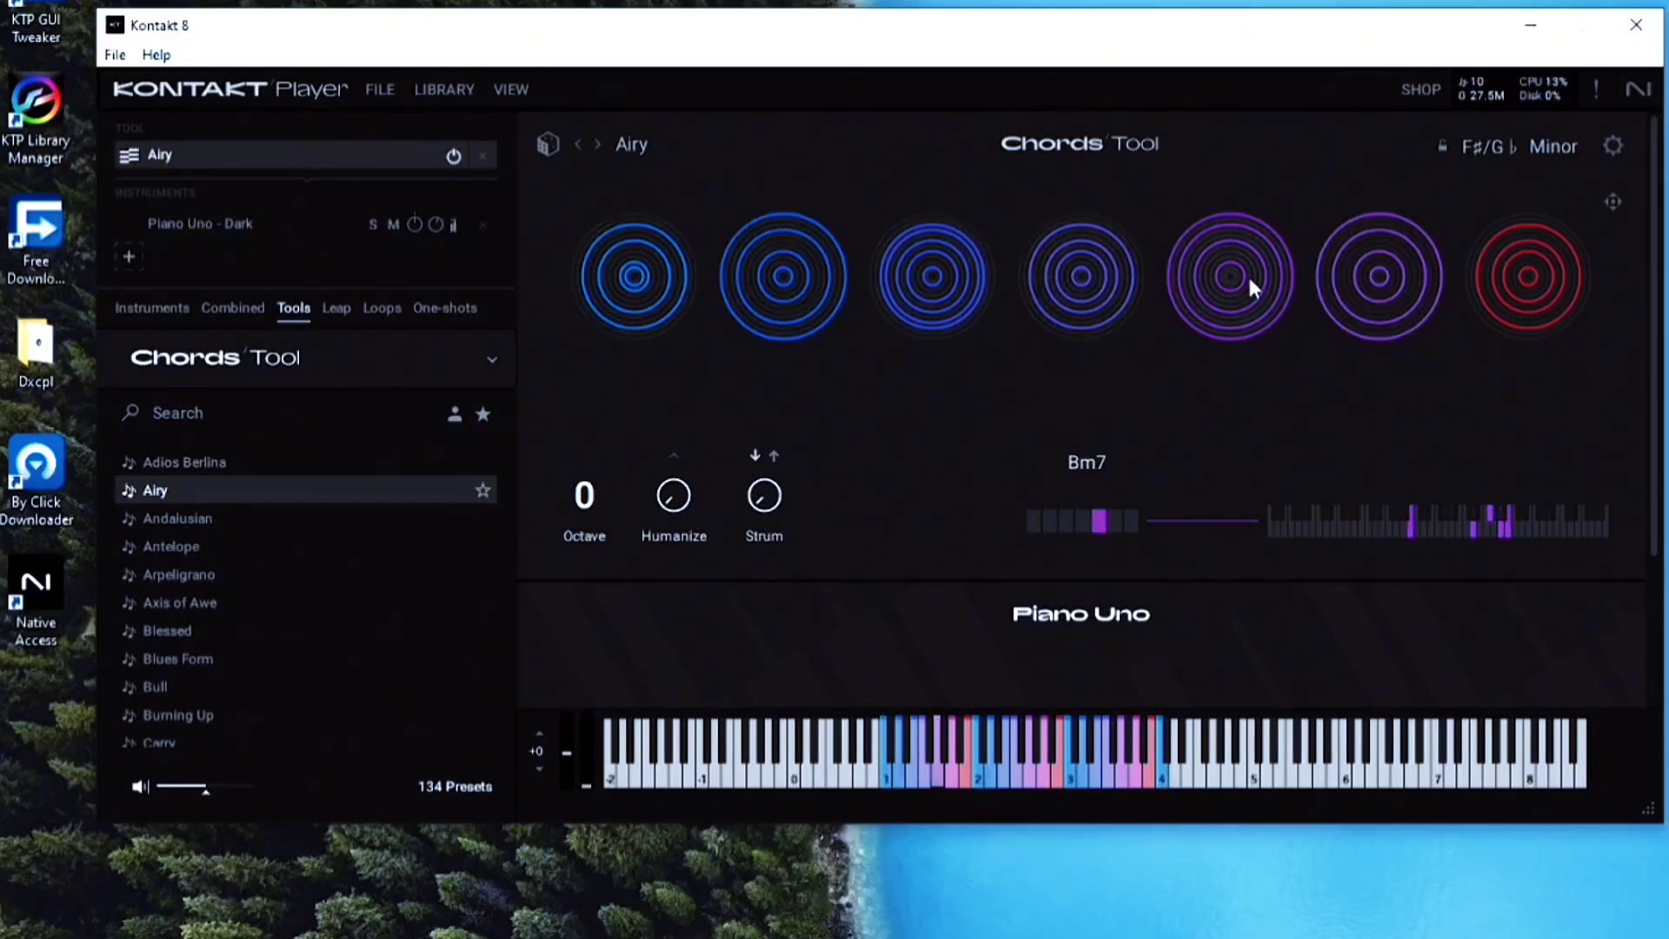
# Trigger the sixth and seventh chord circles of the Airy preset to hear their chords
pyautogui.click(1379, 285)
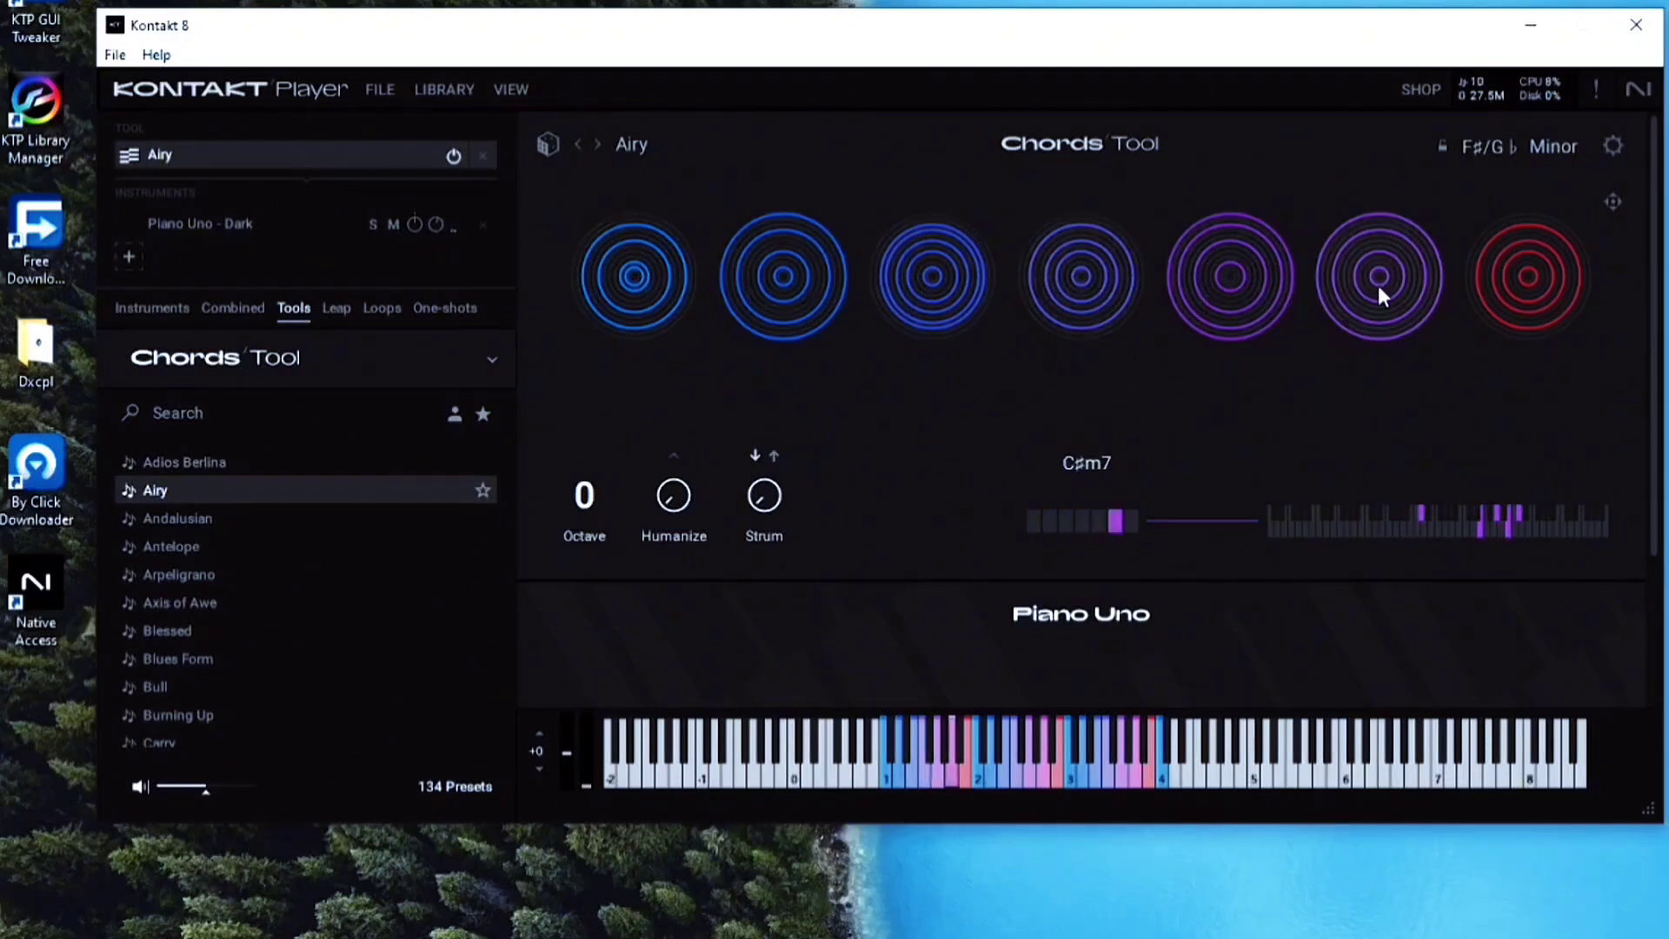
pyautogui.click(1514, 279)
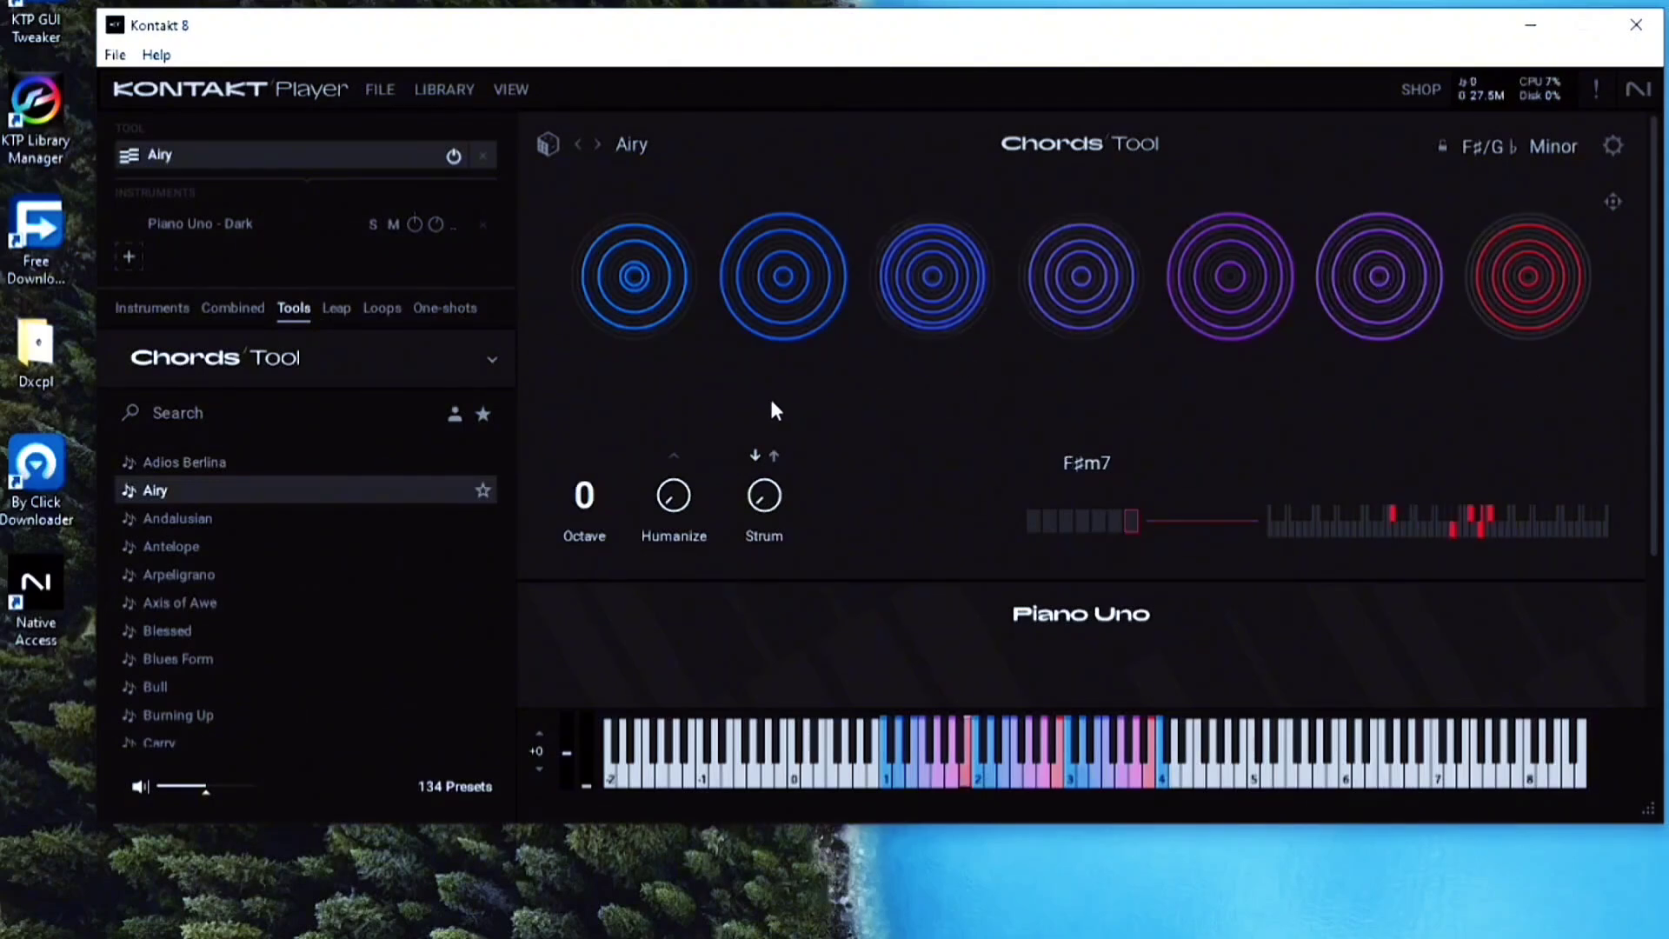
# Load the Arpeligrano preset in the Chords tool and play its seven chord circles in sequence
pyautogui.click(158, 576)
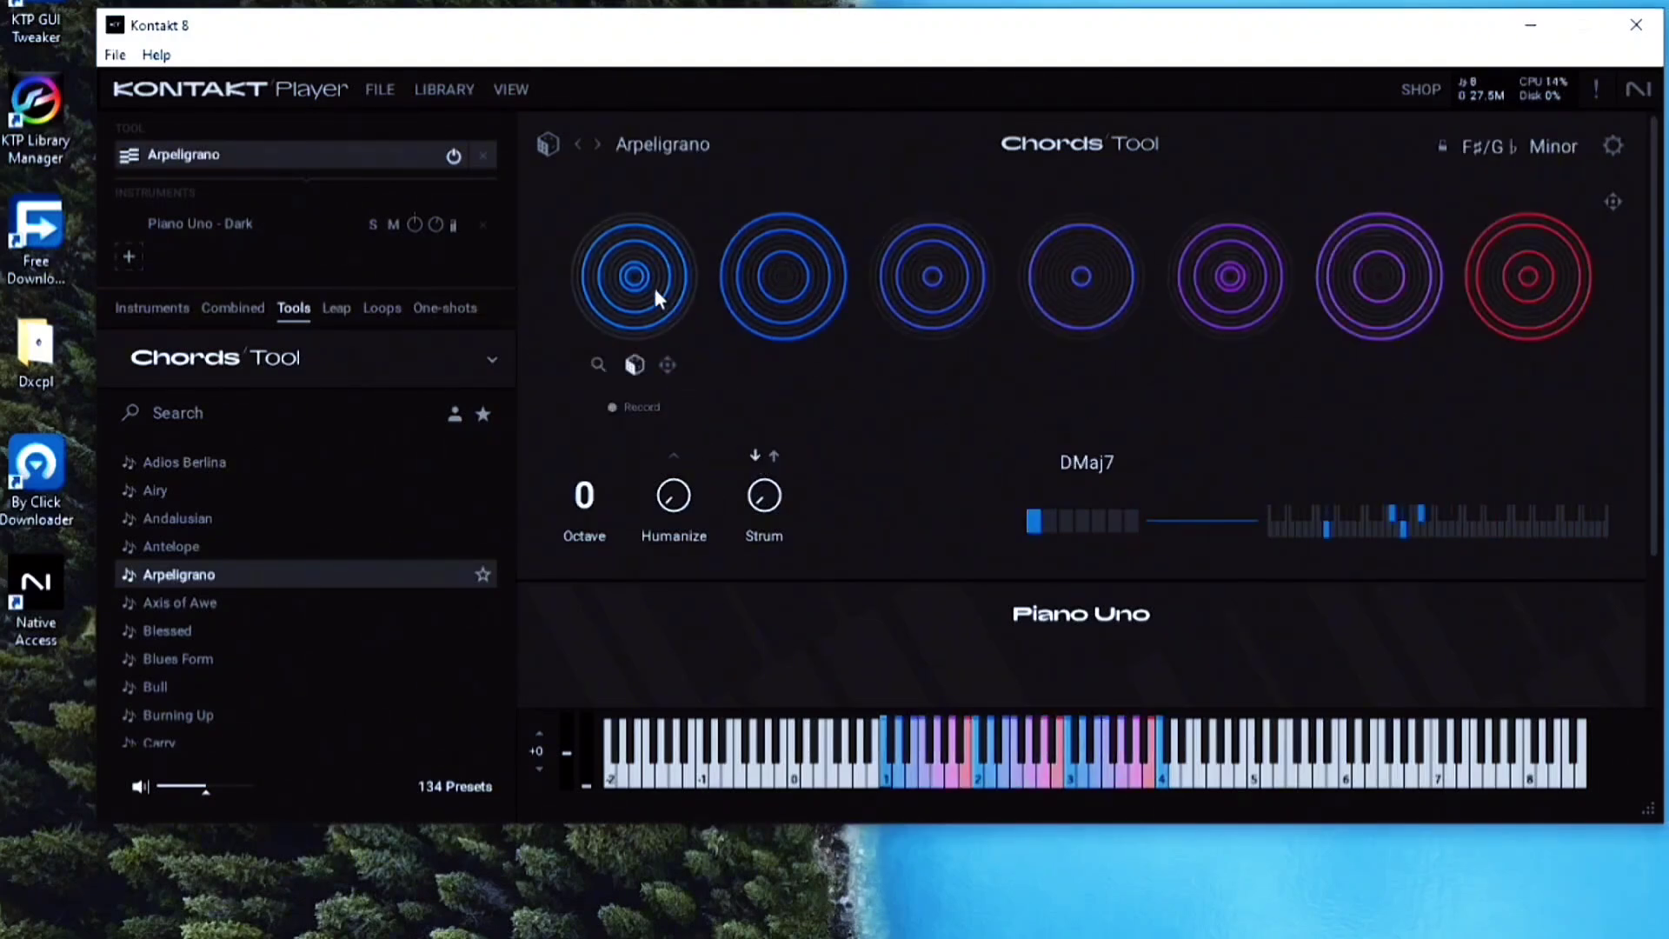
pyautogui.click(759, 271)
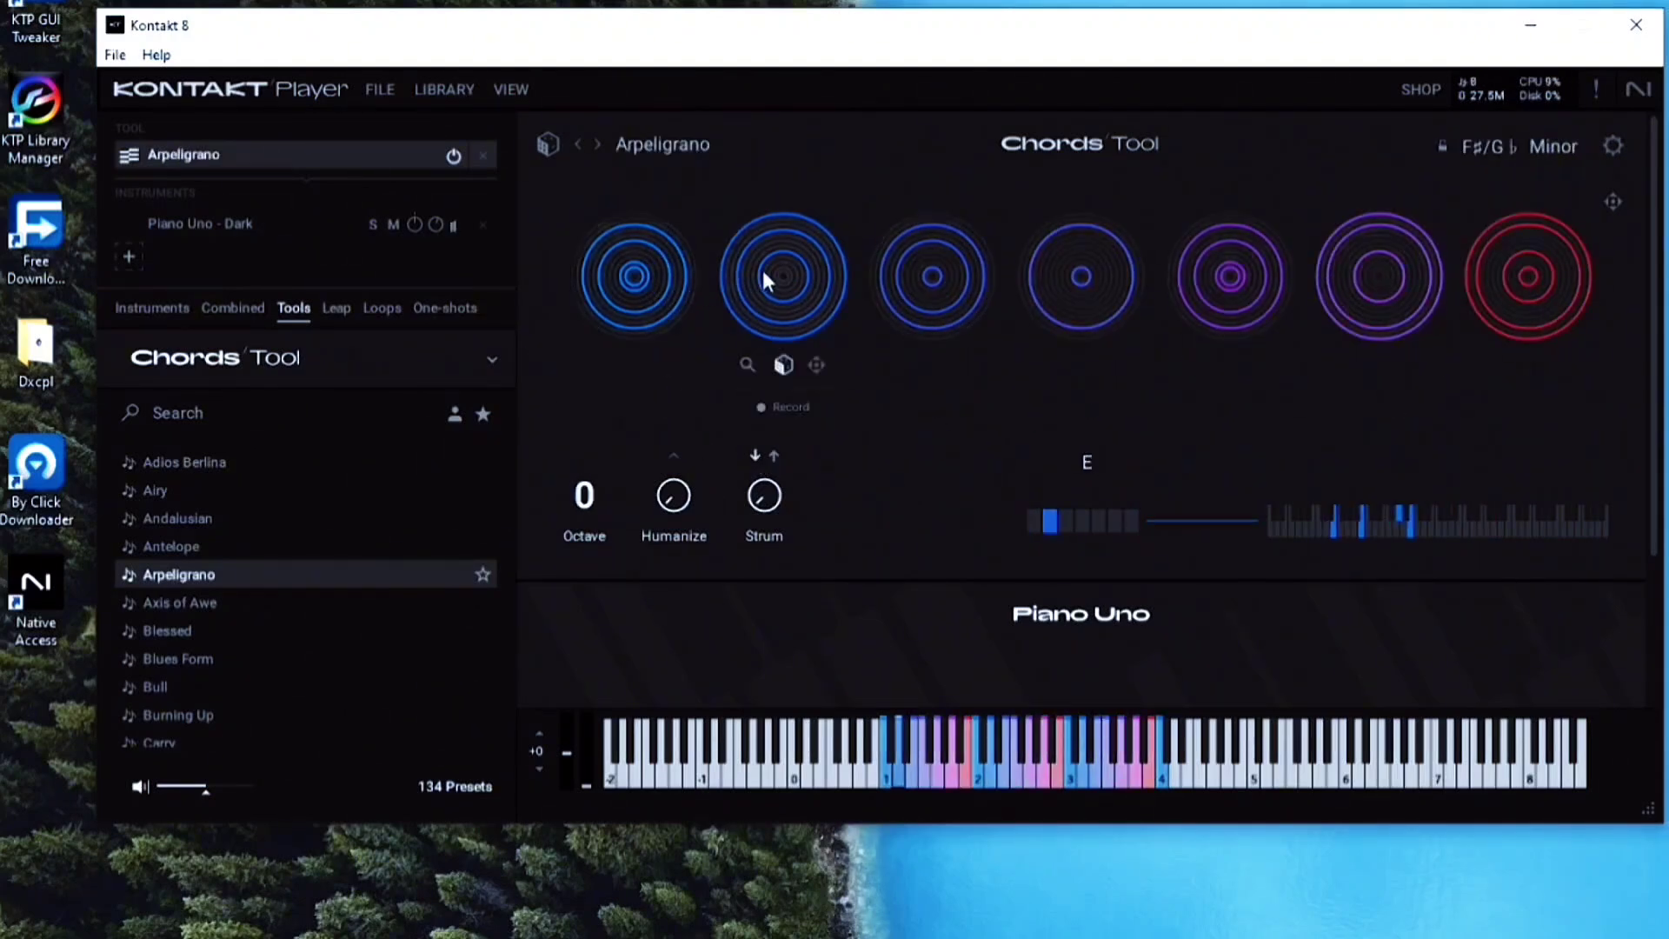
pyautogui.click(926, 283)
pyautogui.click(1070, 274)
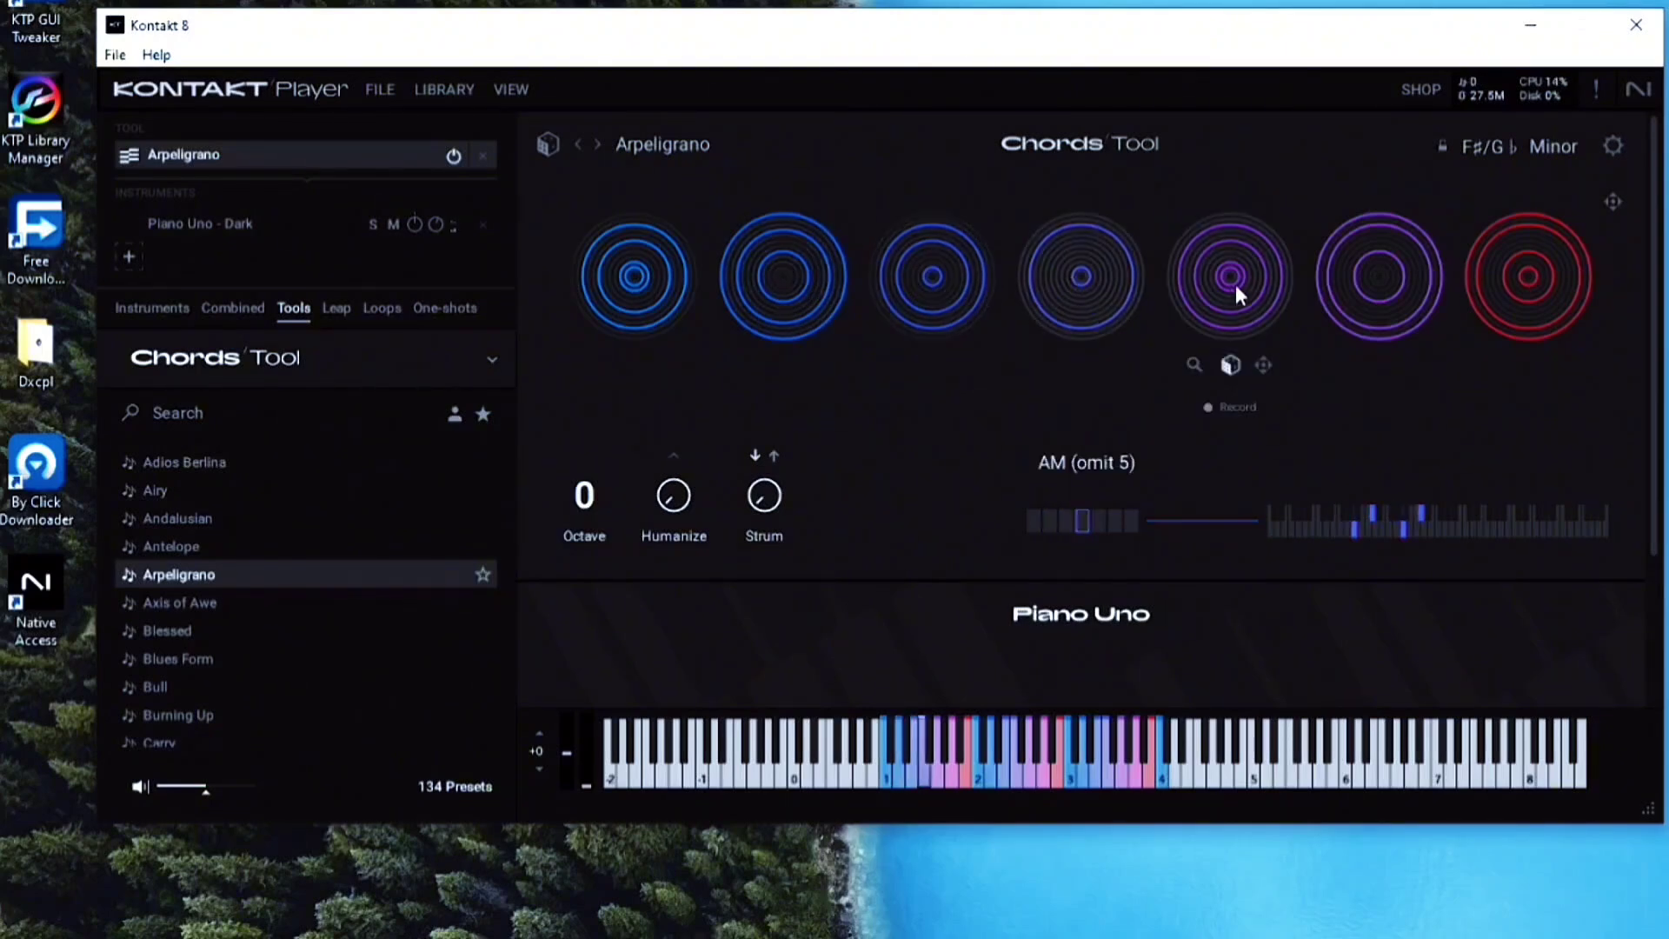
pyautogui.click(1235, 284)
pyautogui.click(1391, 280)
pyautogui.click(1533, 280)
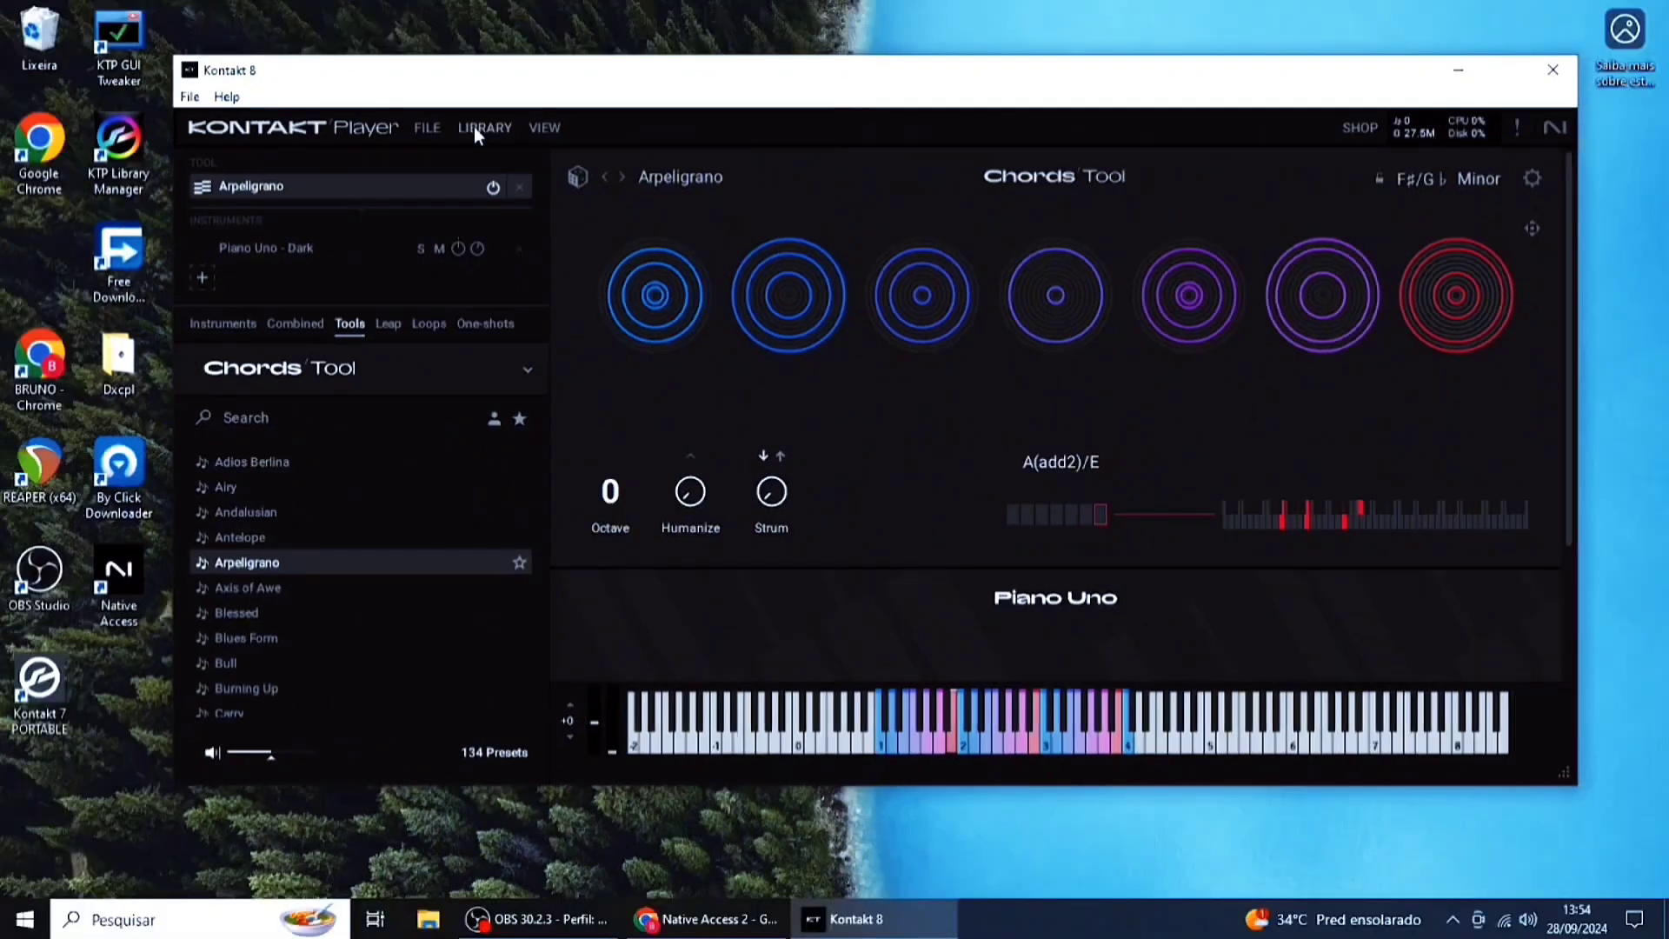
# Load the Phrases tool from the library with the 4in1 a preset and play its phrase from the on-screen keyboard
pyautogui.click(483, 127)
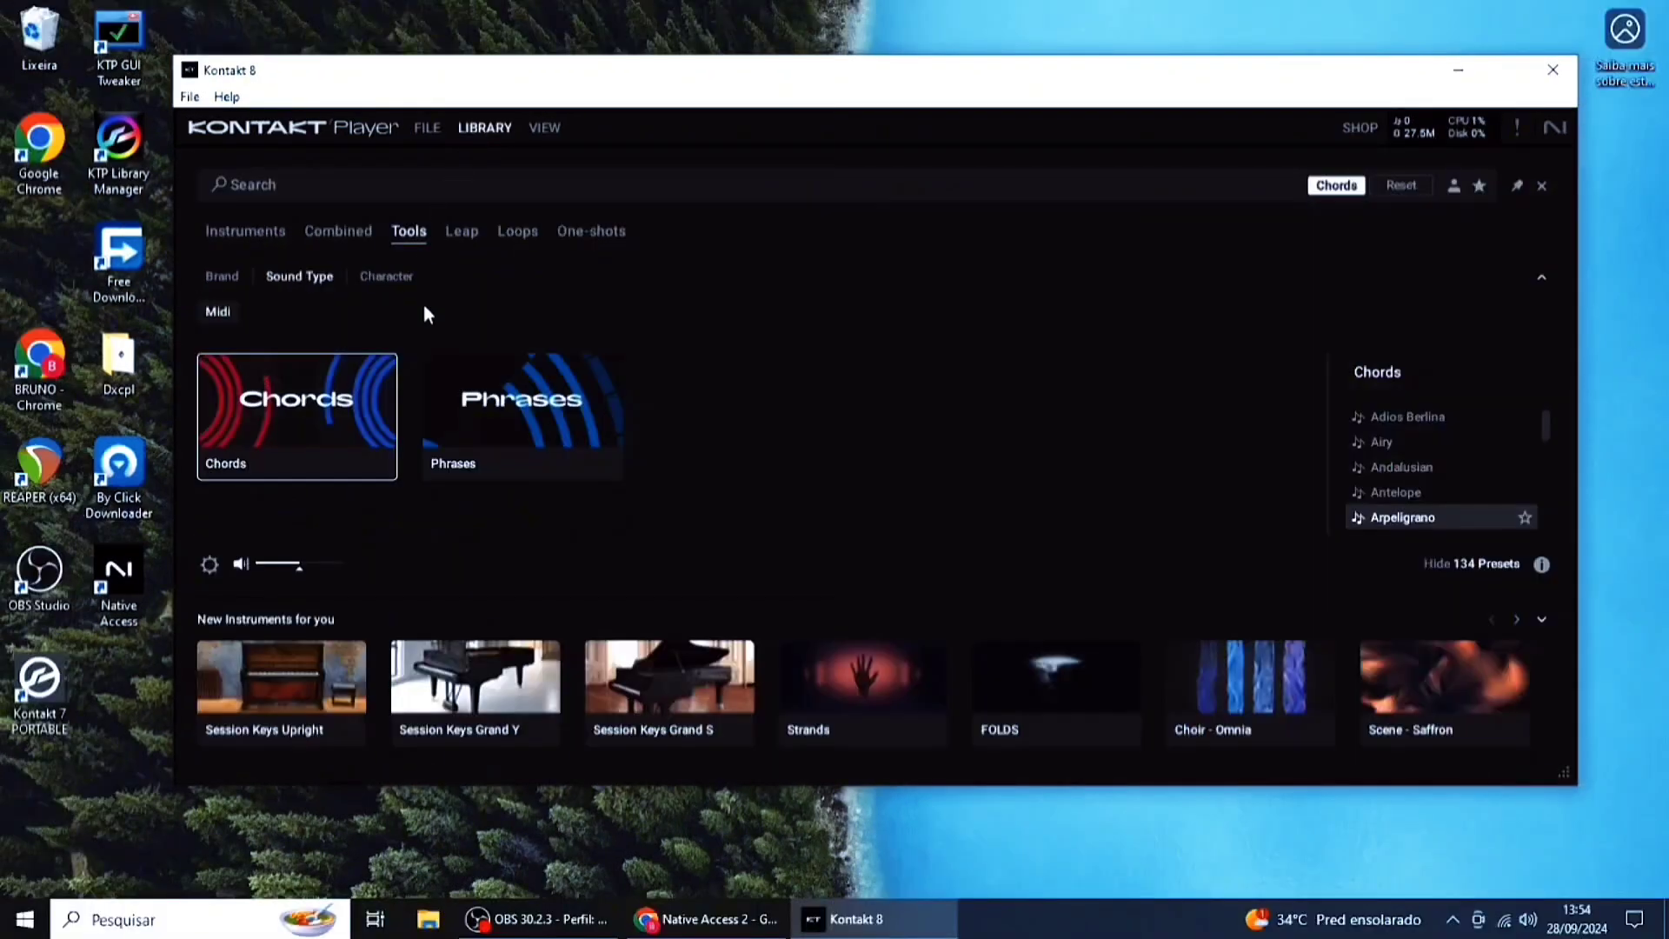
pyautogui.doubleClick(491, 420)
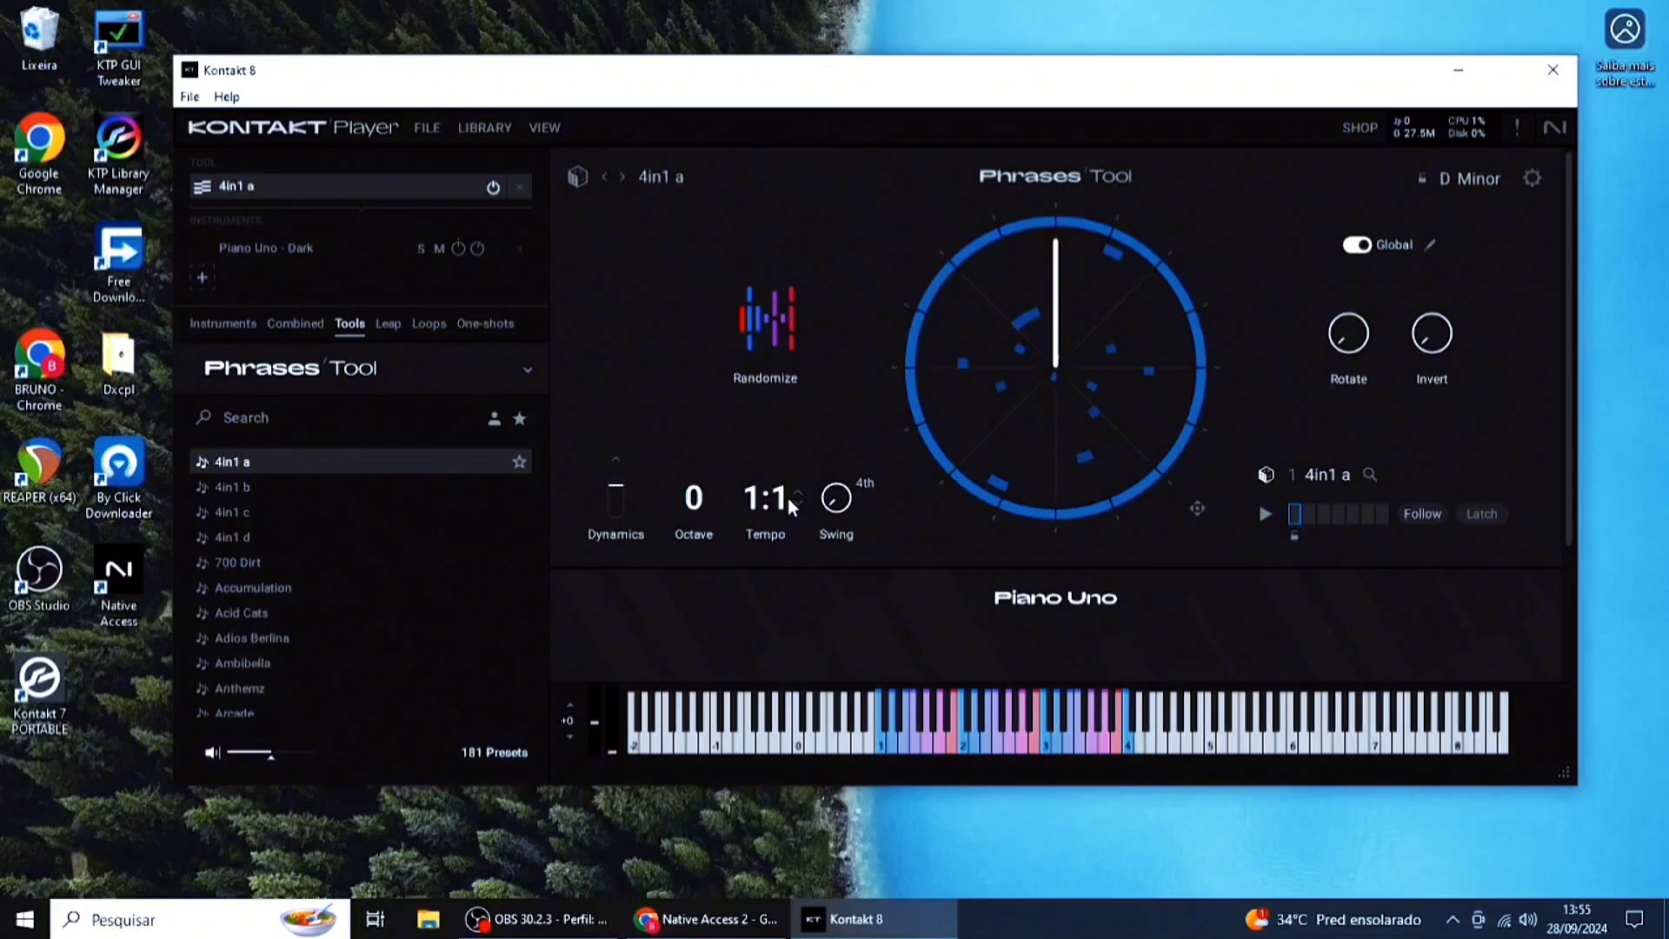
pyautogui.click(918, 723)
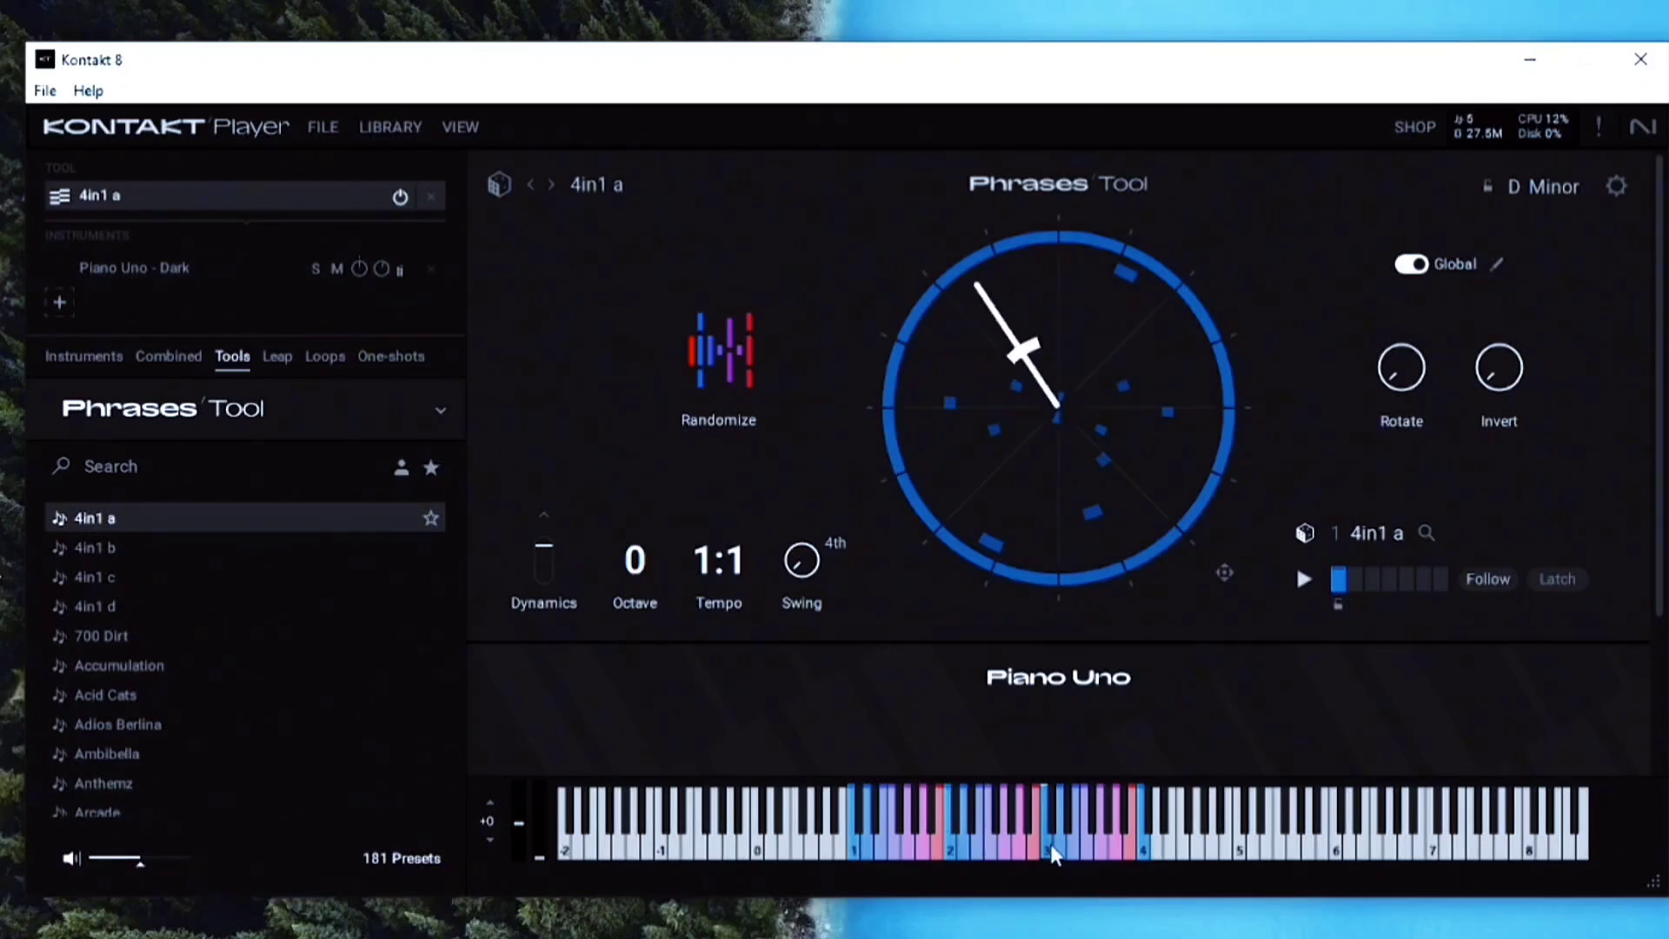
pyautogui.moveTo(1052, 854); pyautogui.dragTo(1053, 852)
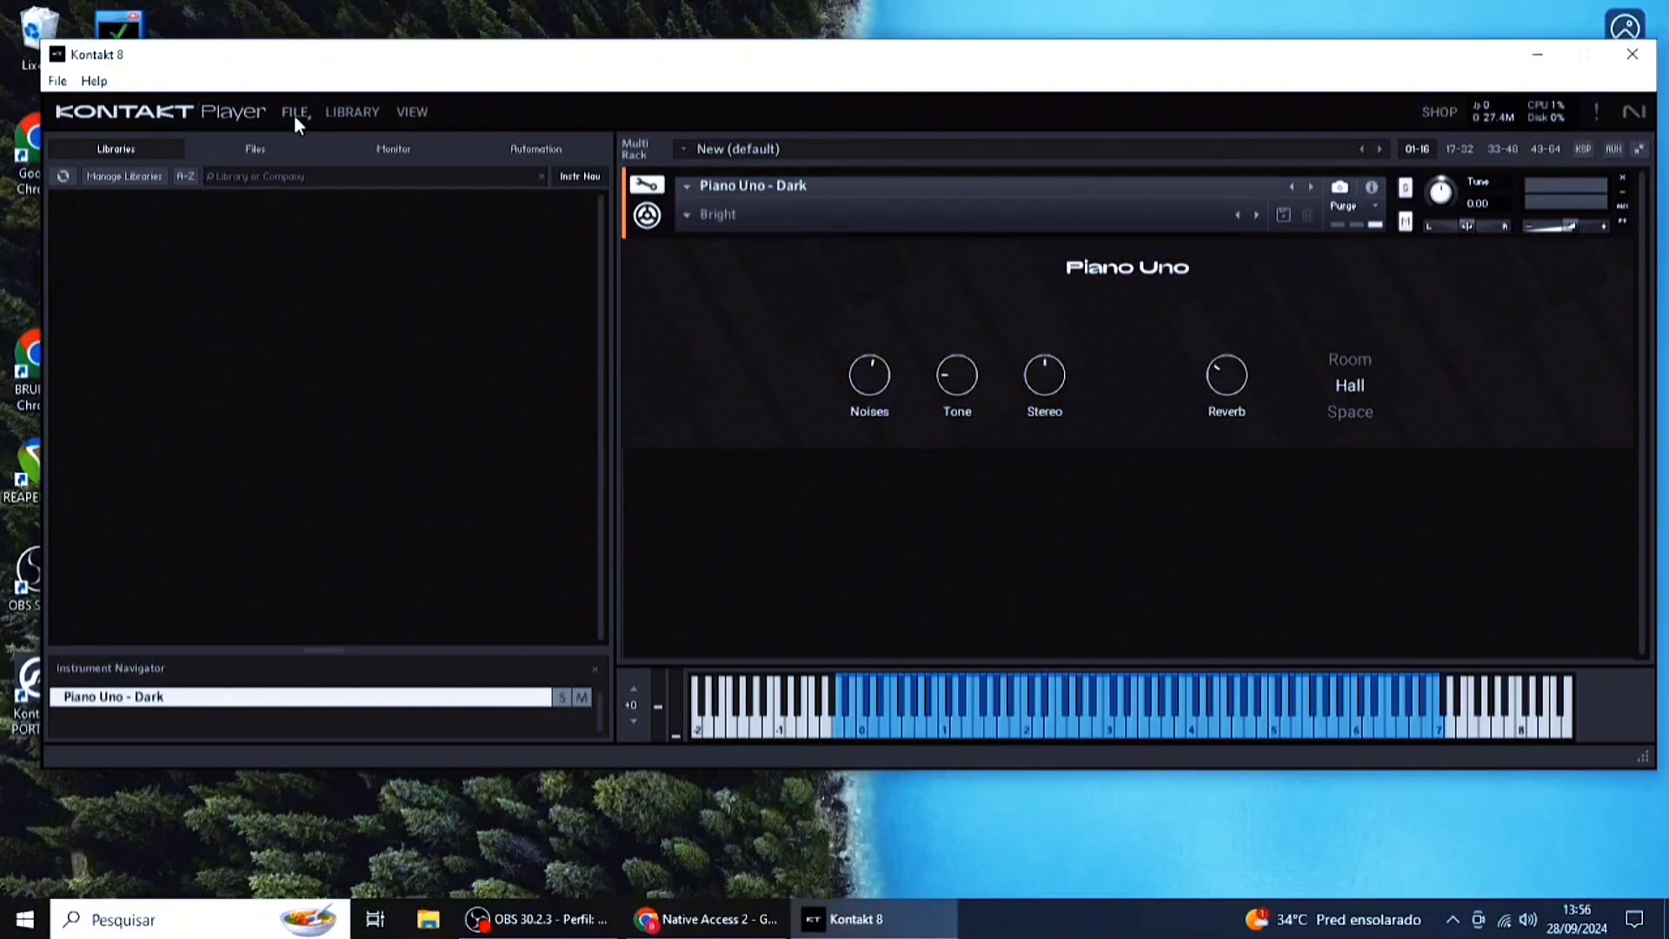
# Load the Nord Stage 2 instrument from disk into the multi rack
pyautogui.click(294, 113)
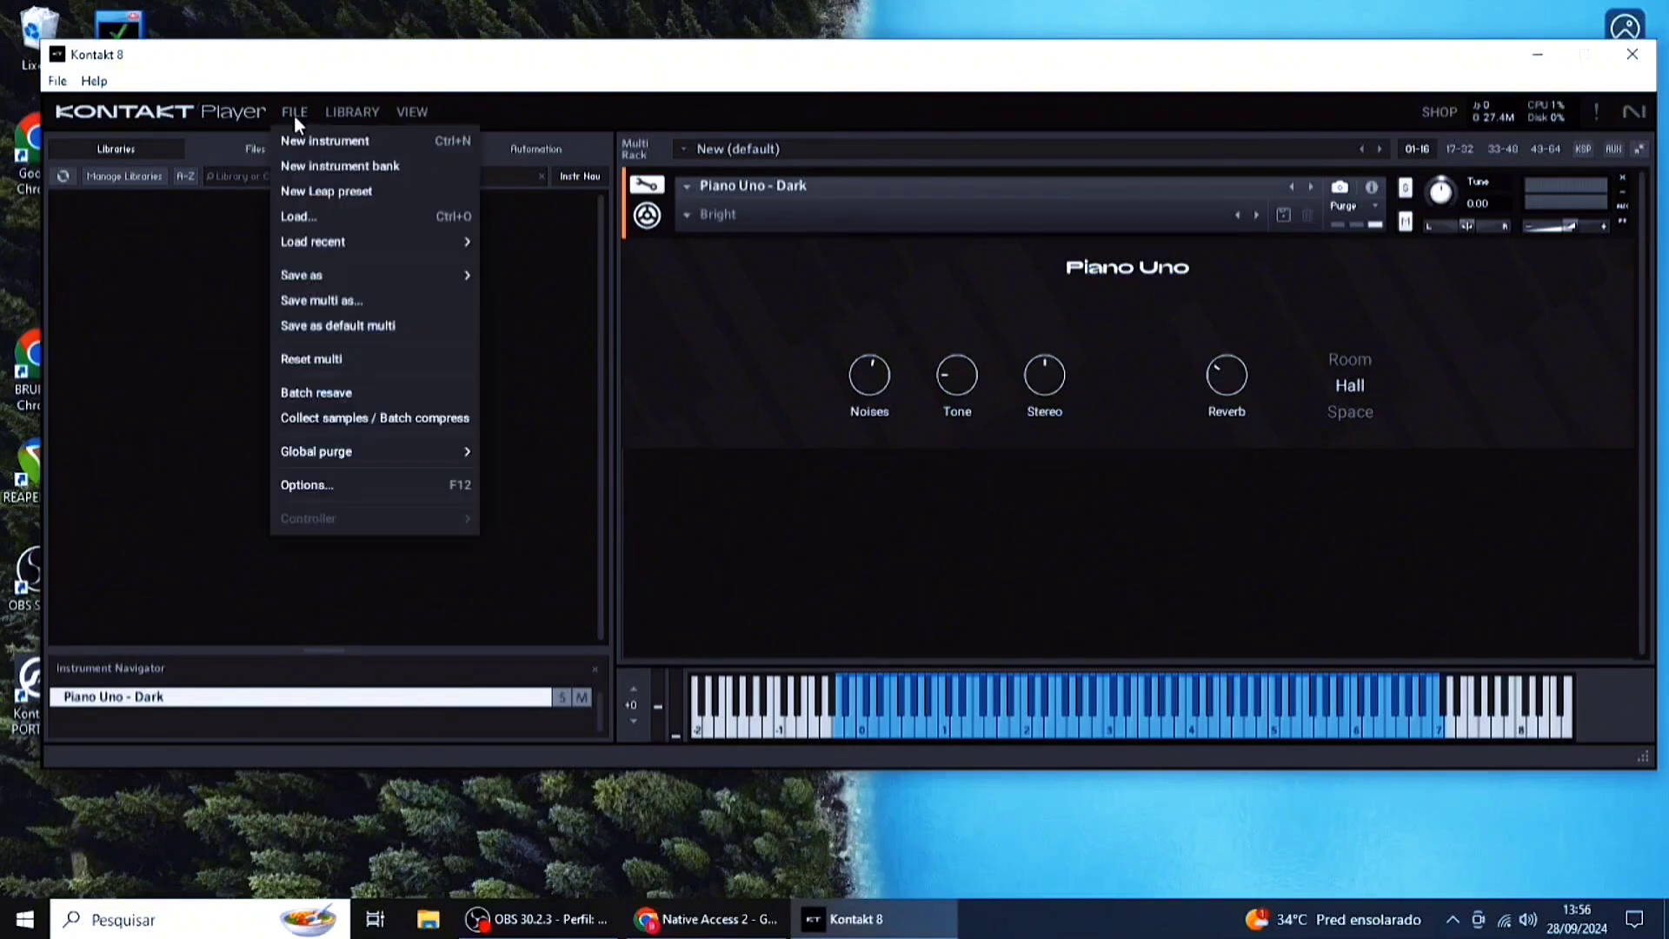
pyautogui.click(311, 216)
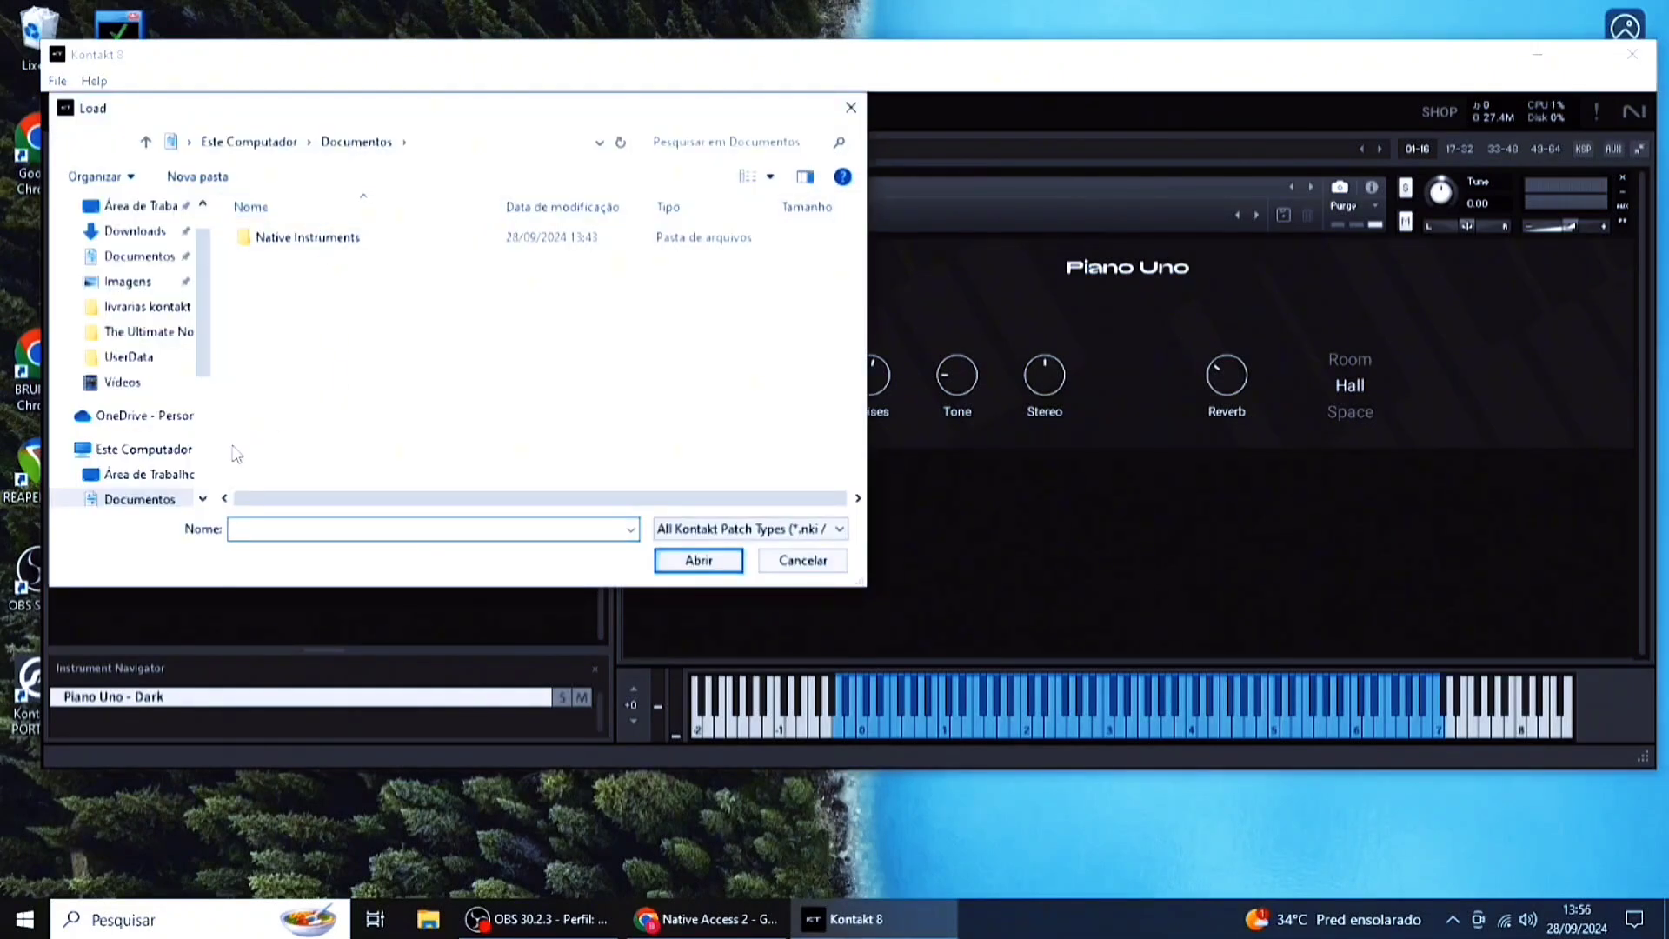
pyautogui.moveTo(197, 330); pyautogui.dragTo(196, 426)
pyautogui.doubleClick(298, 260)
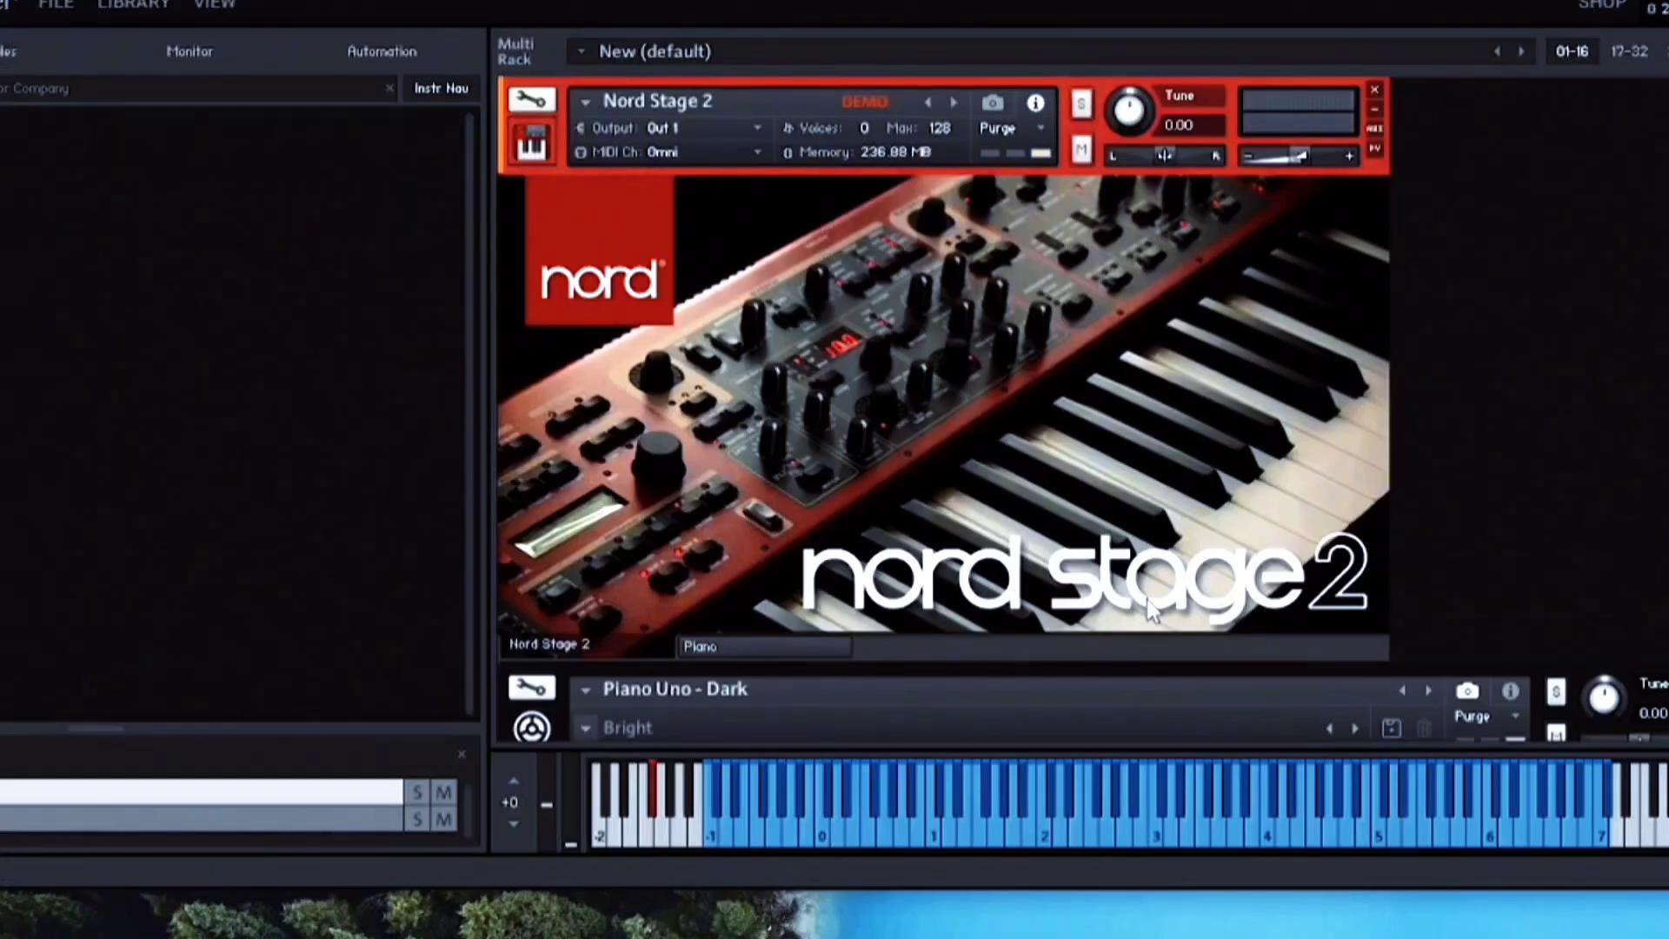
# Play low, middle and high notes on the on-screen keyboard to hear the Nord Stage 2 sound
pyautogui.click(1042, 823)
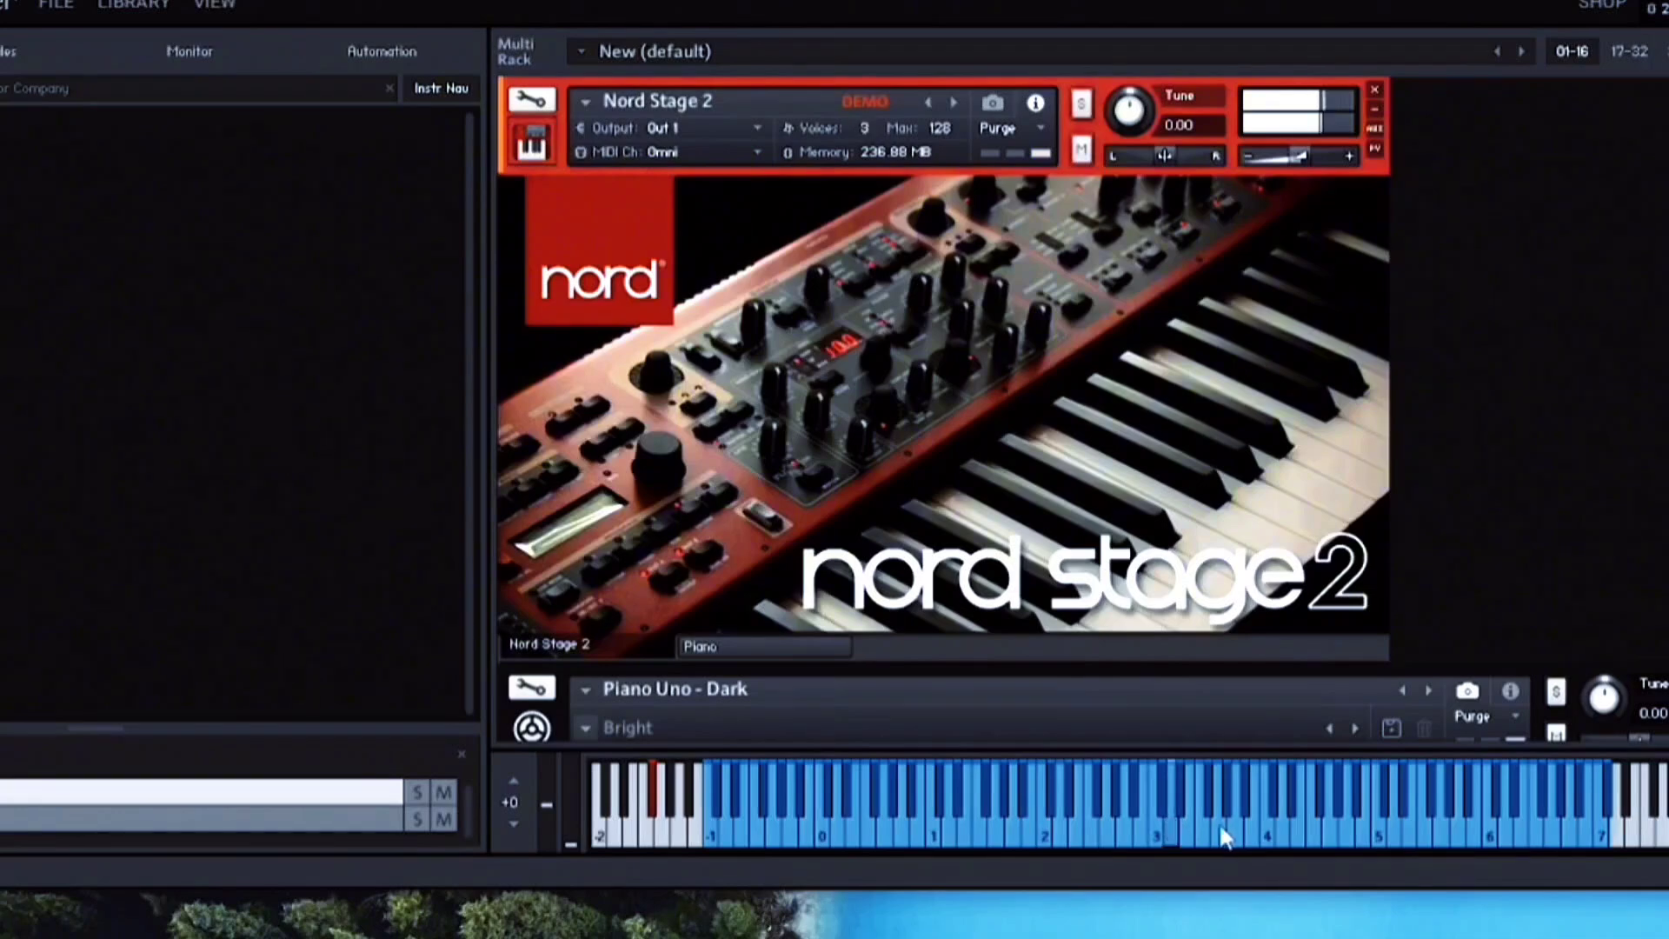
pyautogui.click(1346, 826)
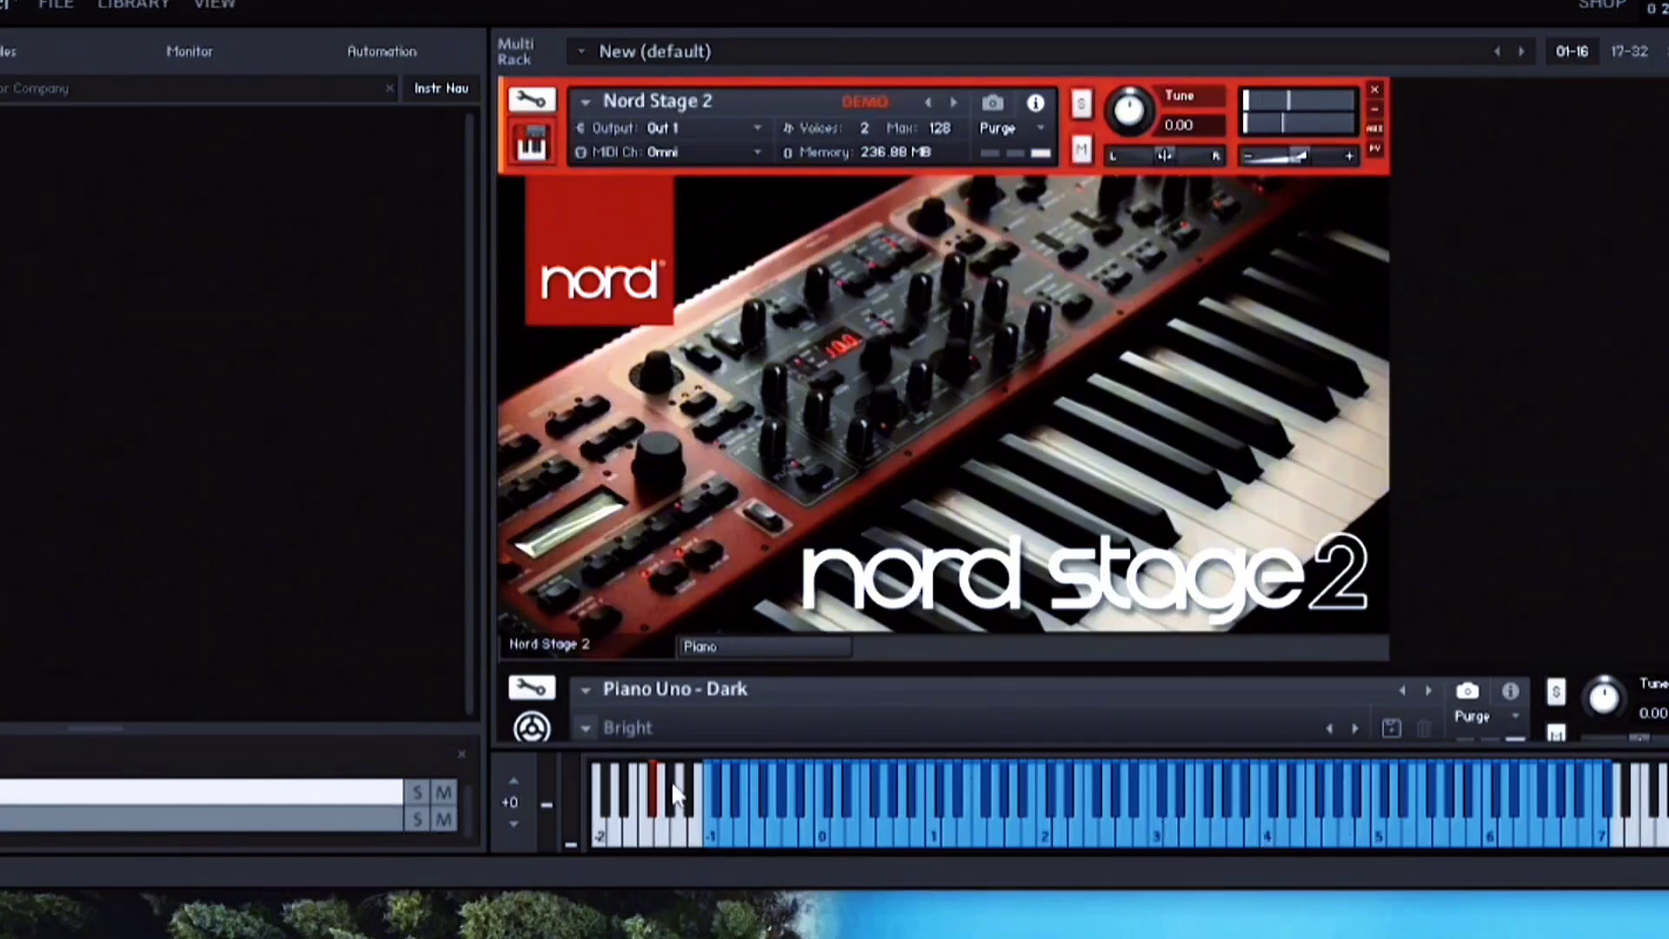
pyautogui.click(895, 832)
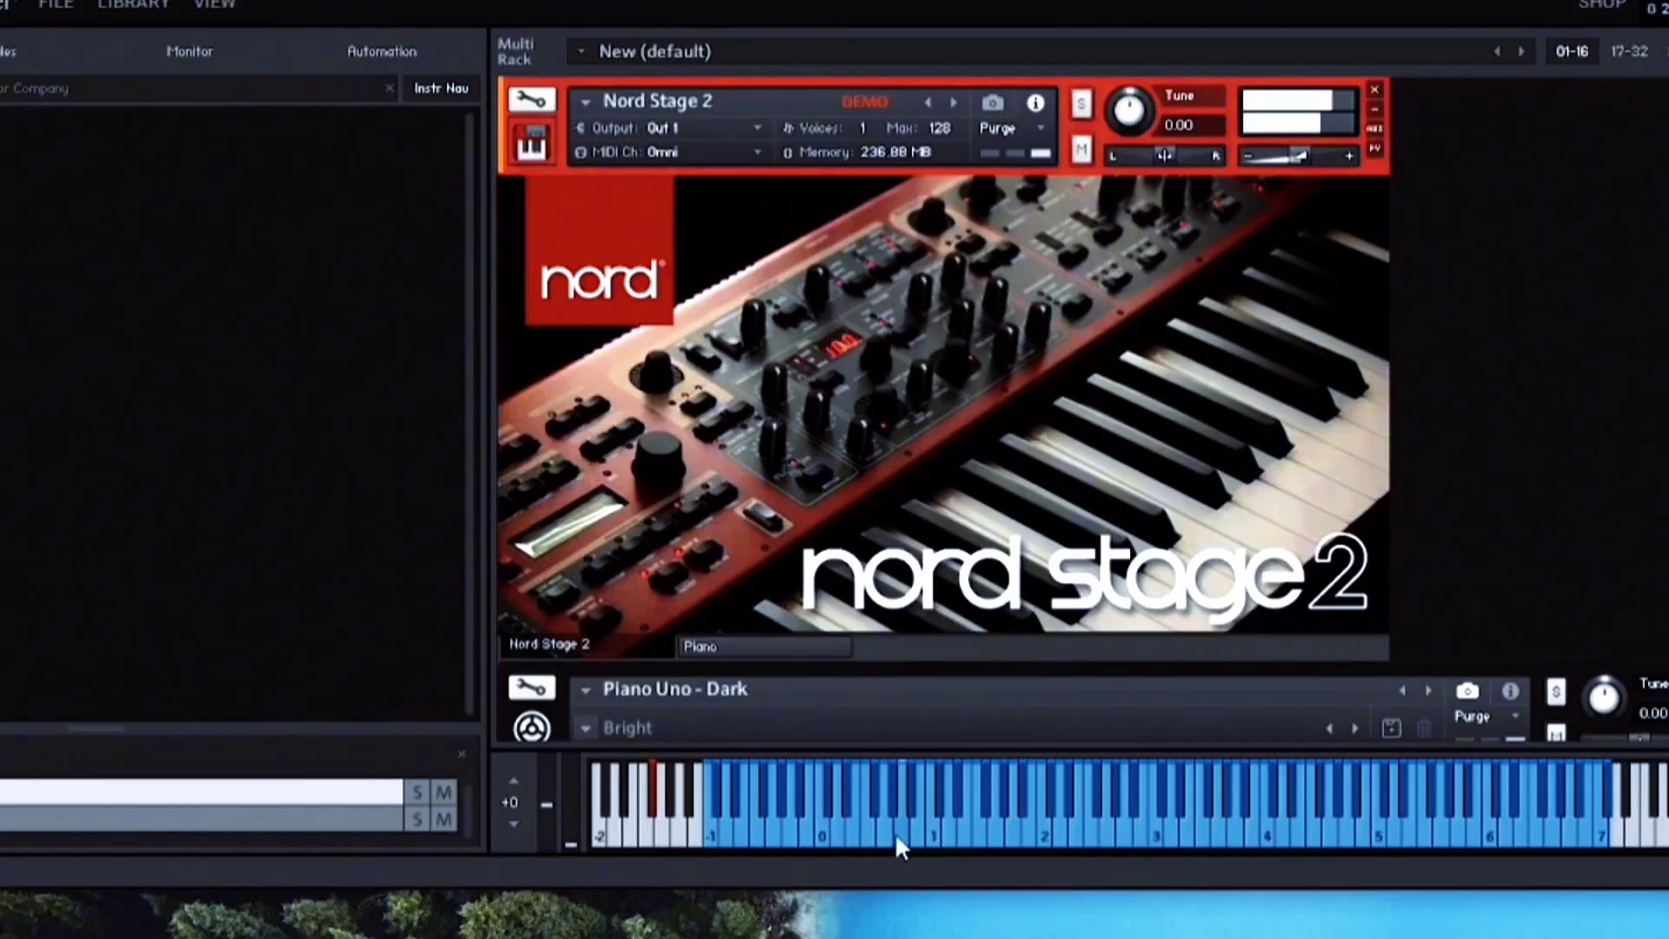
pyautogui.click(1067, 831)
pyautogui.click(1260, 830)
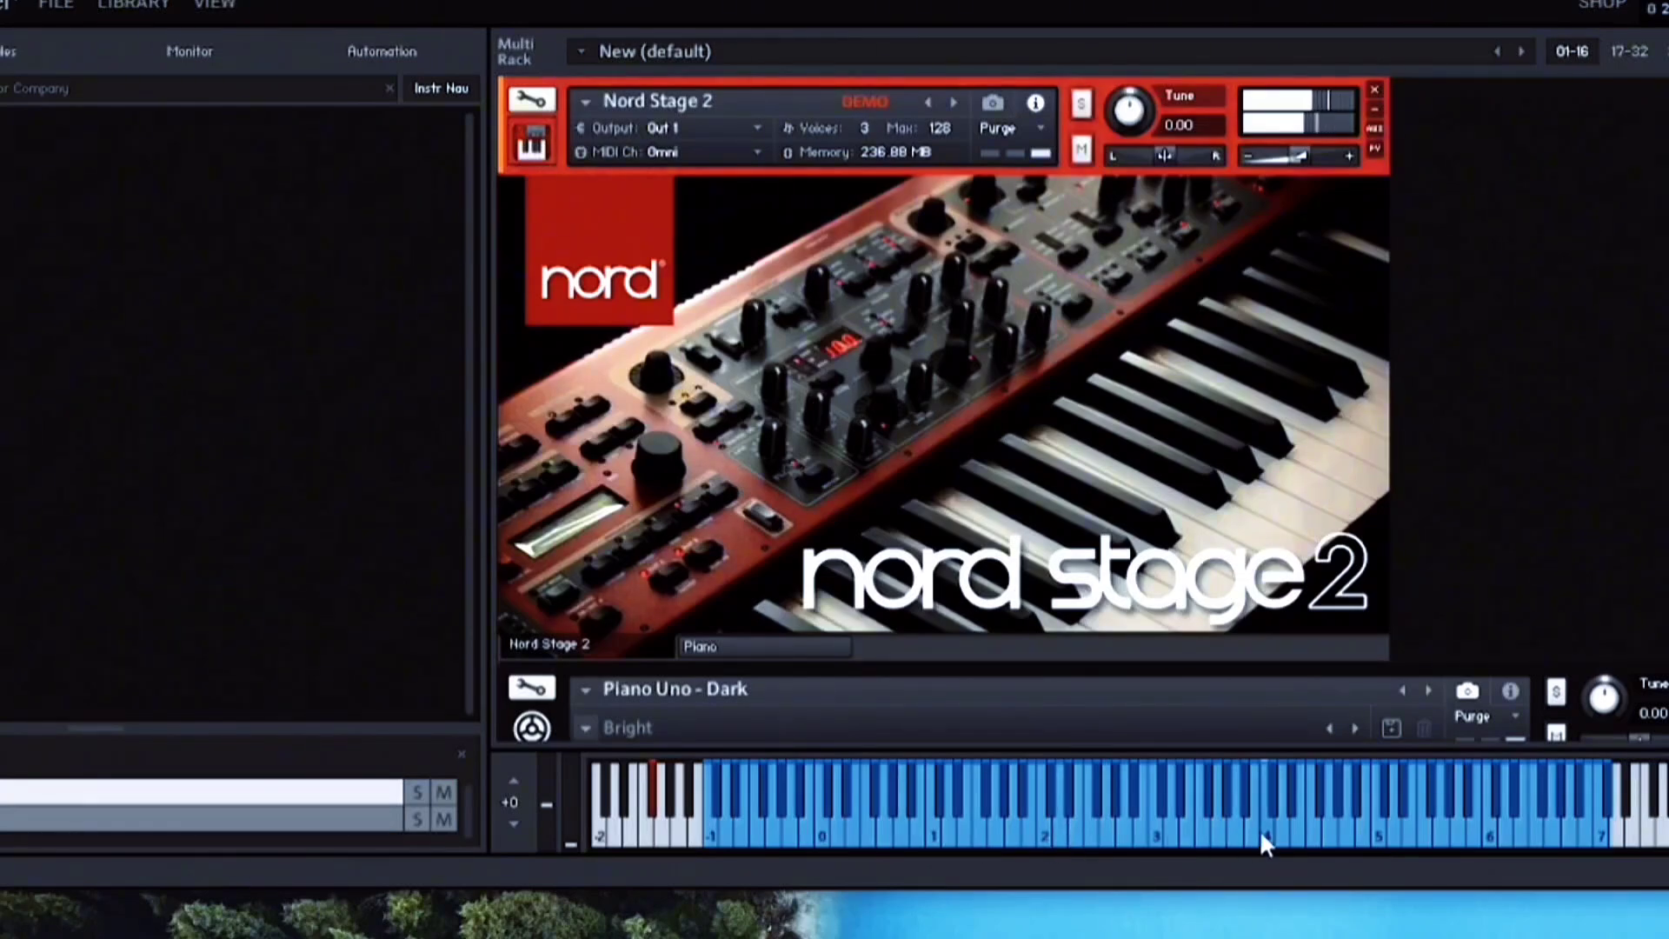